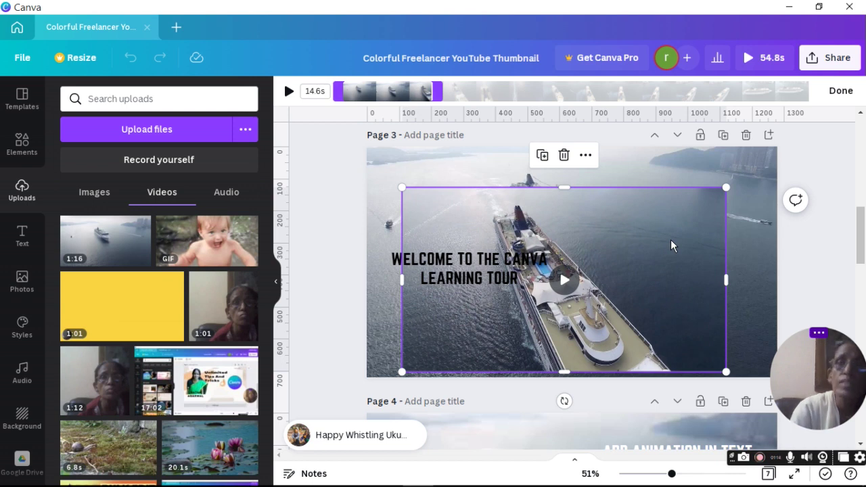
Step: Remove the overlaid cruise ship clip from page 3 and check the trim range of the page's background video
key(Escape)
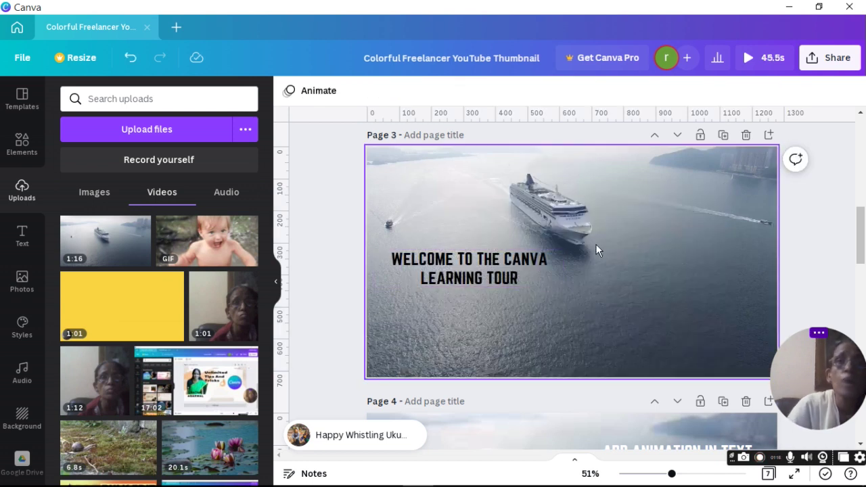
click(599, 243)
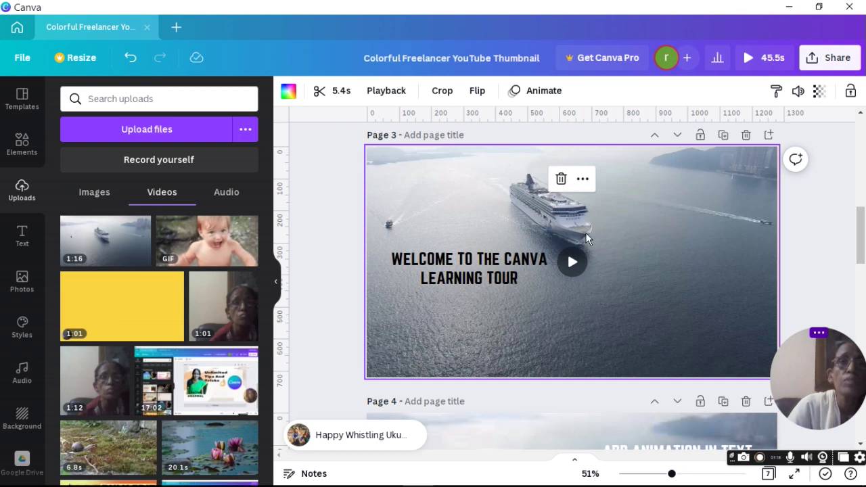
click(572, 263)
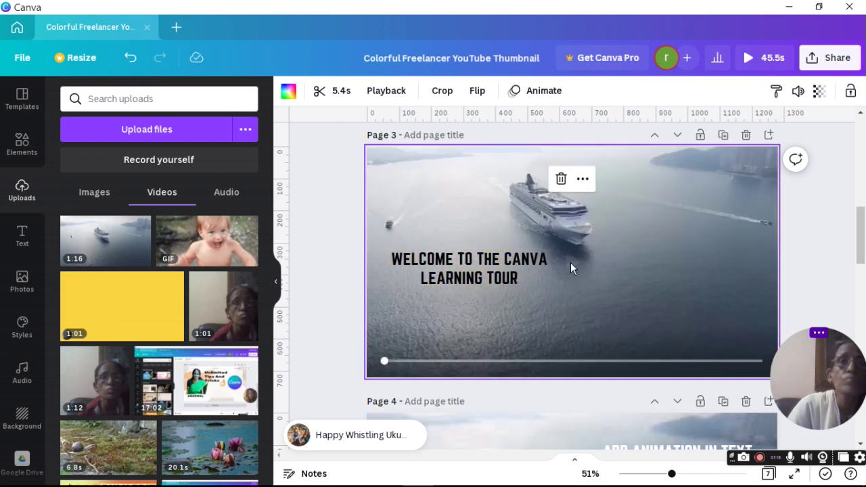
click(320, 90)
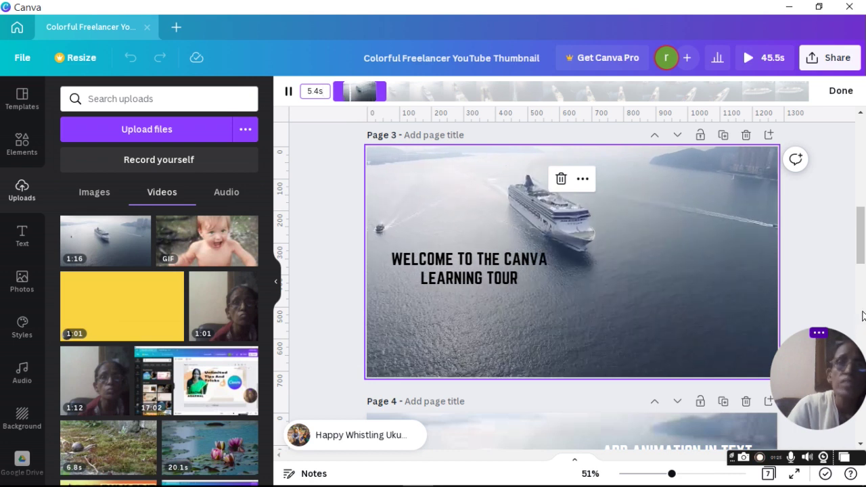
Step: Preview the cruise ship background video on page 4
scroll(862, 316, down, 5)
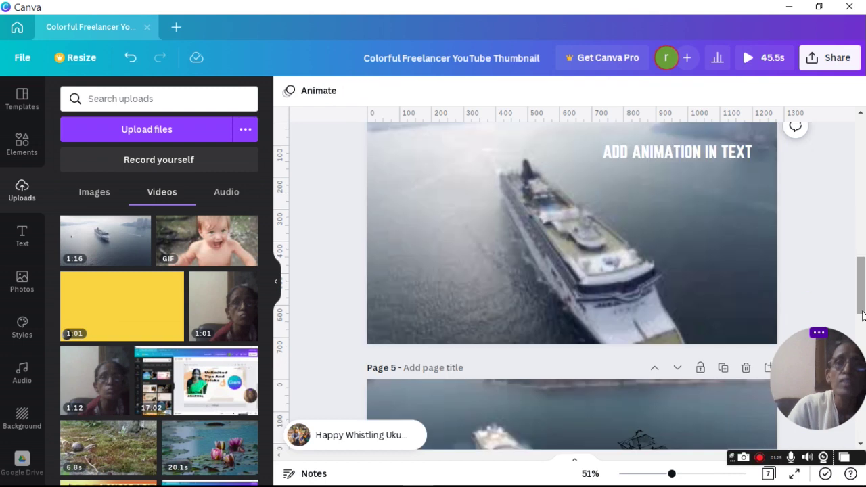
click(503, 252)
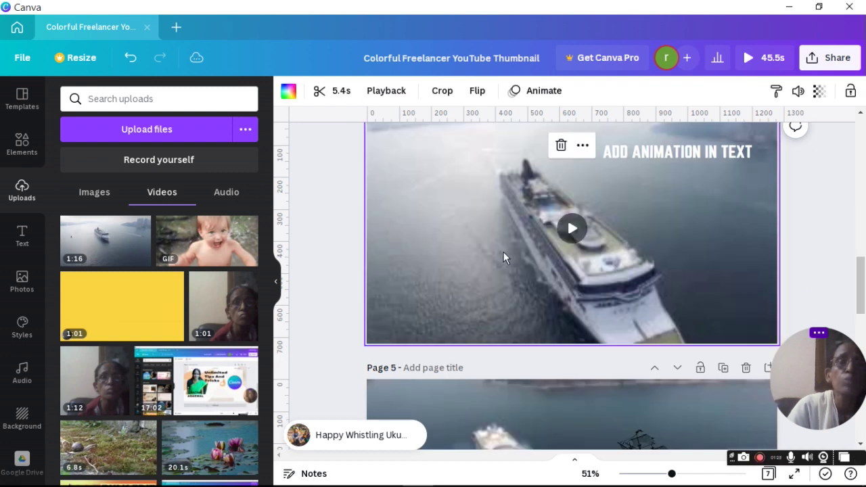
click(572, 228)
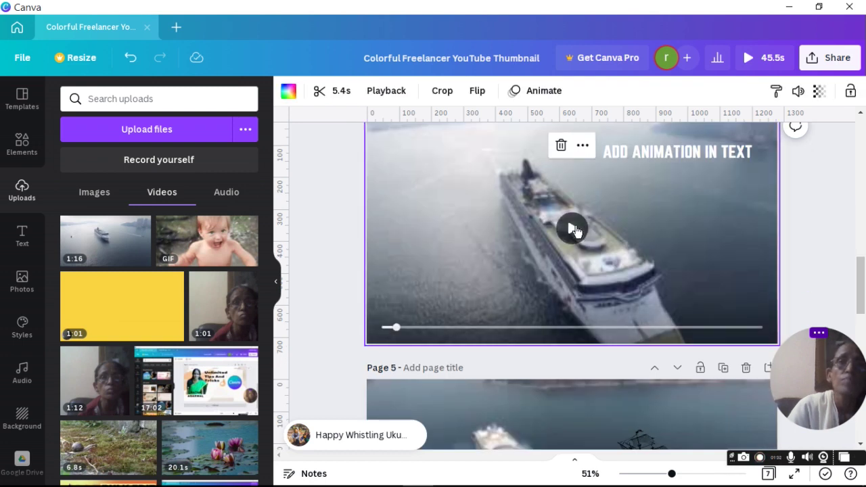
click(572, 228)
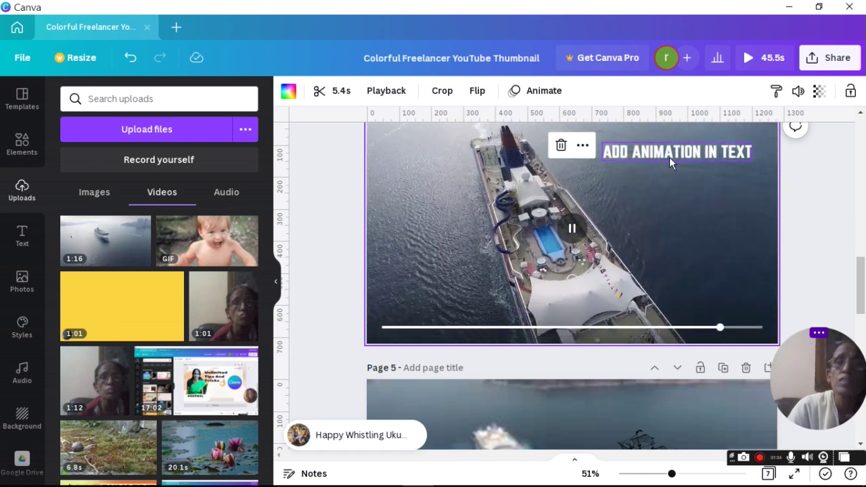
Step: Try the Burst and Typewriter animations on page 4's "ADD ANIMATION IN TEXT" heading, and settle on the Pan animation
click(669, 157)
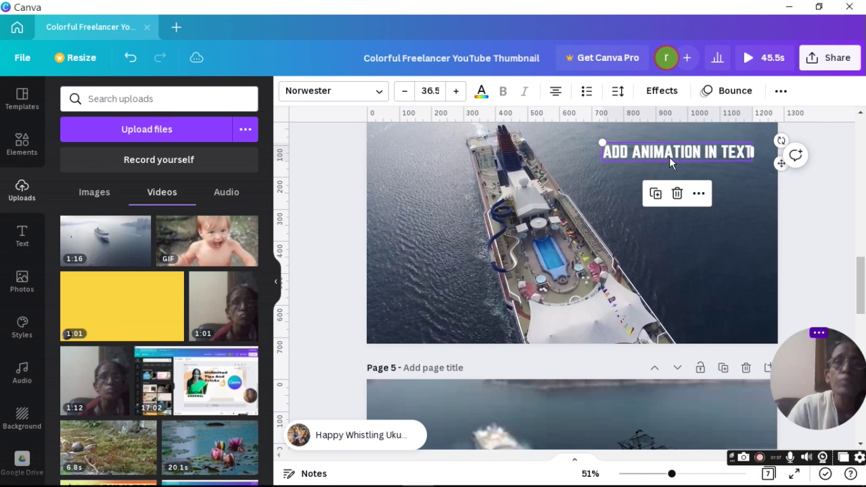
click(759, 99)
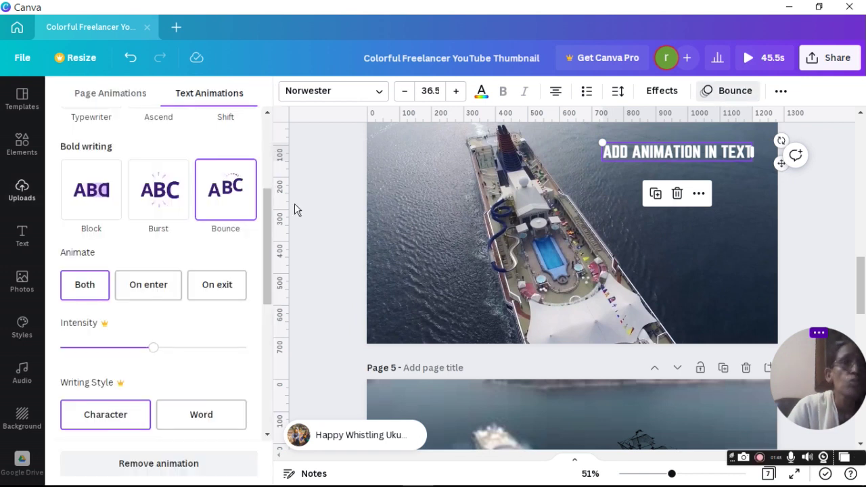
click(161, 189)
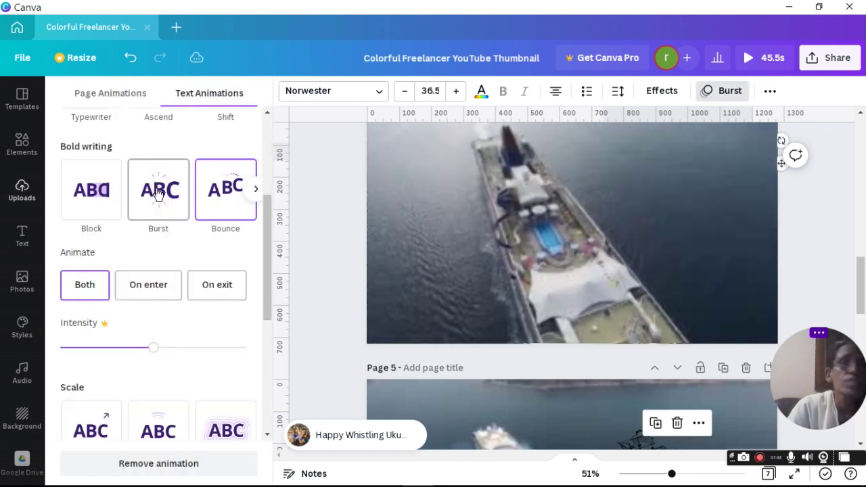
scroll(157, 194, up, 1)
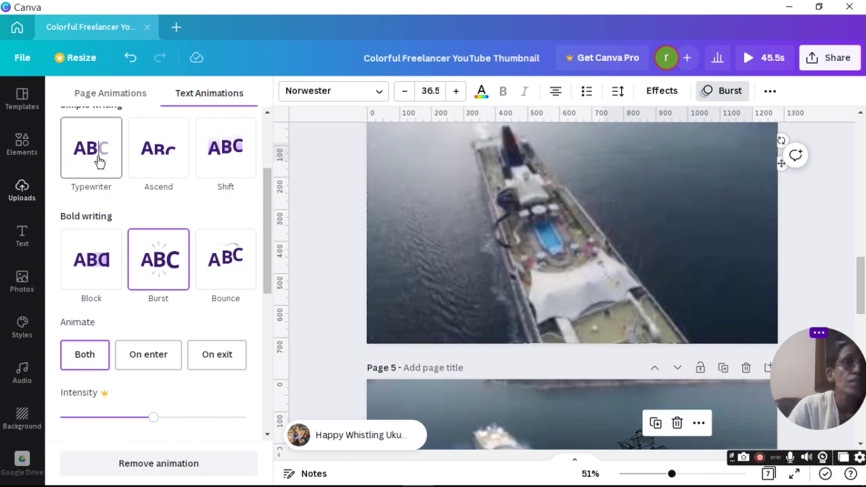
click(92, 167)
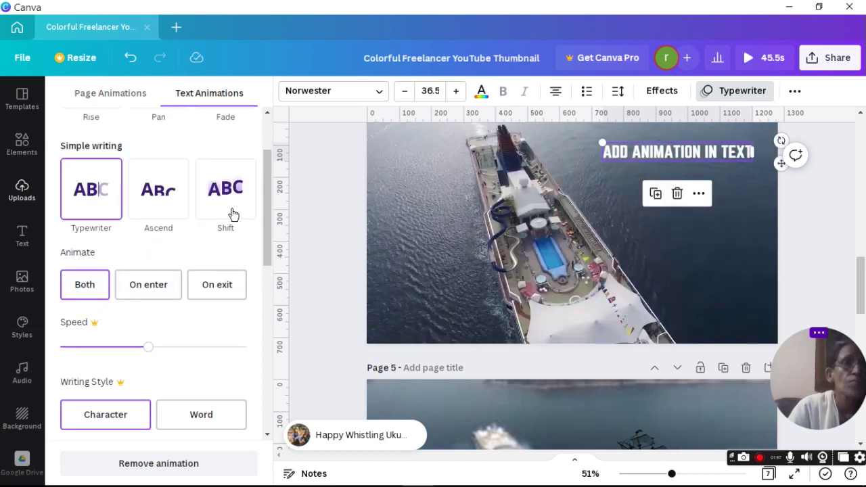
click(274, 138)
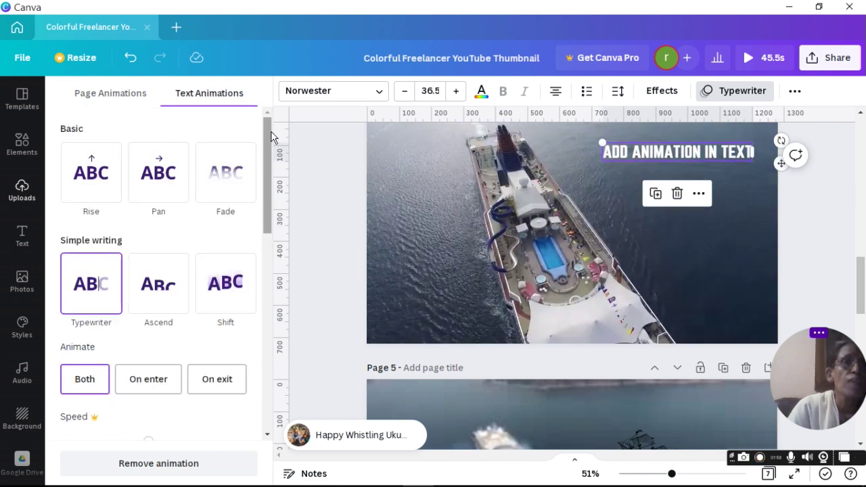
click(171, 174)
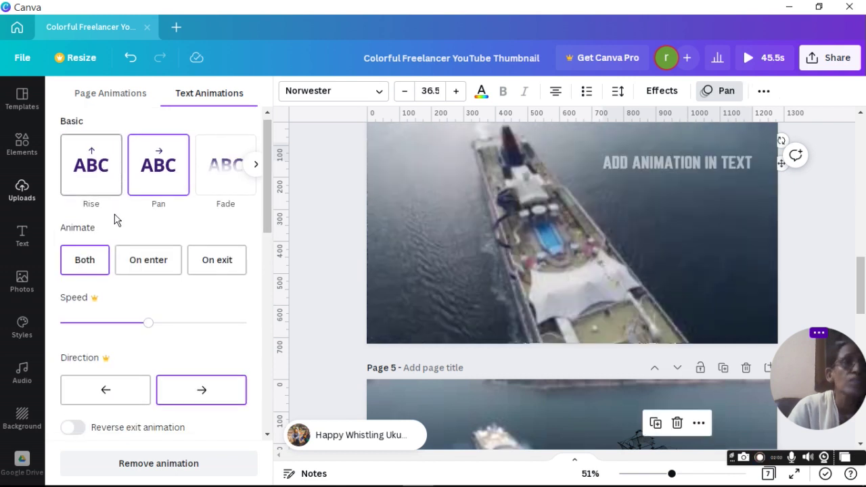
click(267, 115)
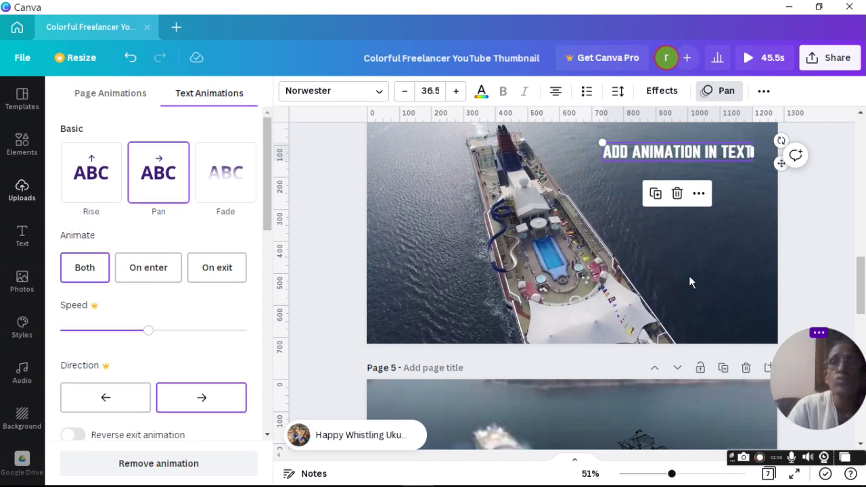
Step: Trim the end of page 5's background video so that the clip lasts 6.1 s
drag(863, 255, 863, 333)
click(783, 291)
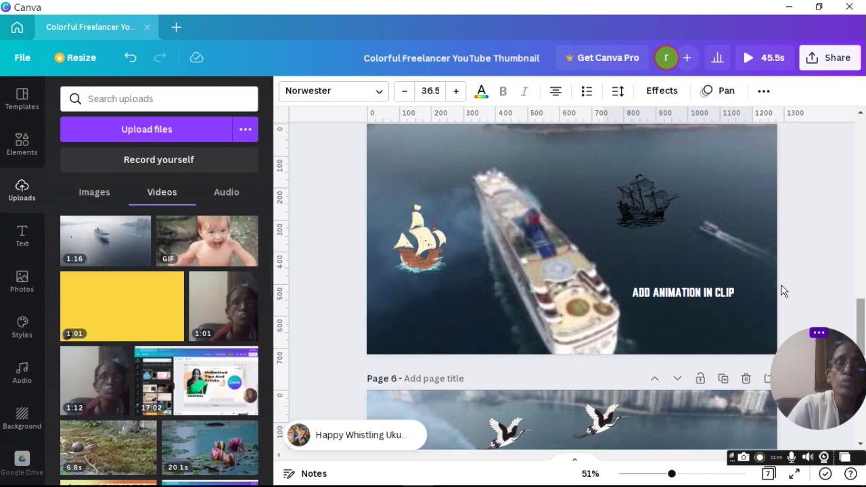
click(587, 214)
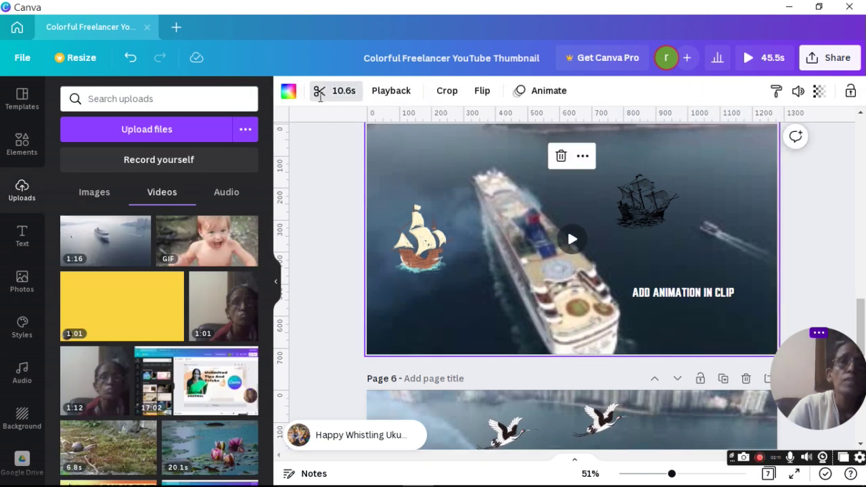
click(320, 96)
drag(616, 90, 587, 92)
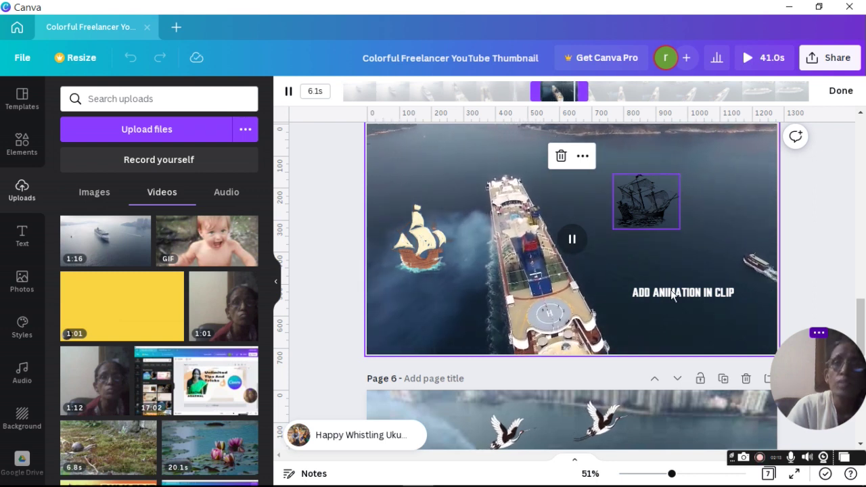
Step: Apply the Rise animation to the black sailing ship graphic on page 5
click(654, 196)
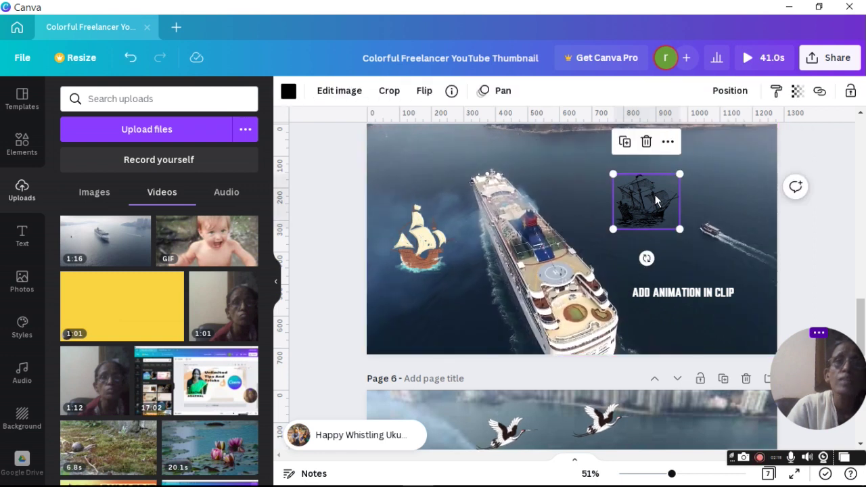
click(489, 94)
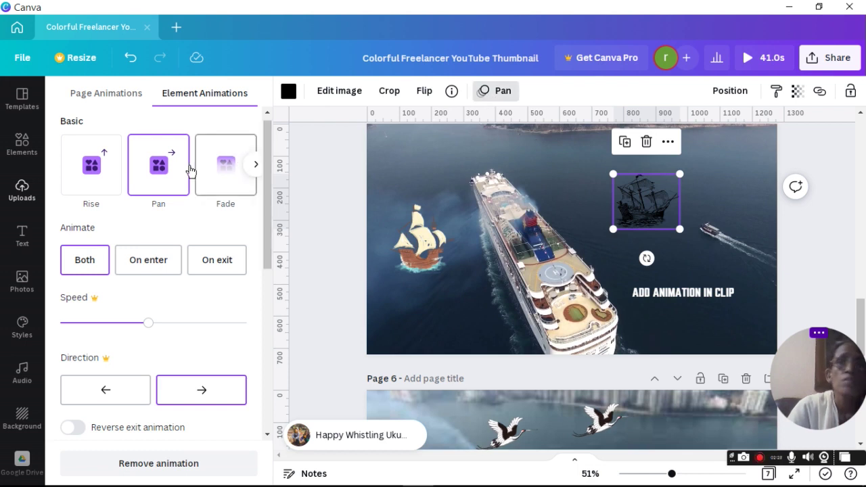
mouse_move(182, 162)
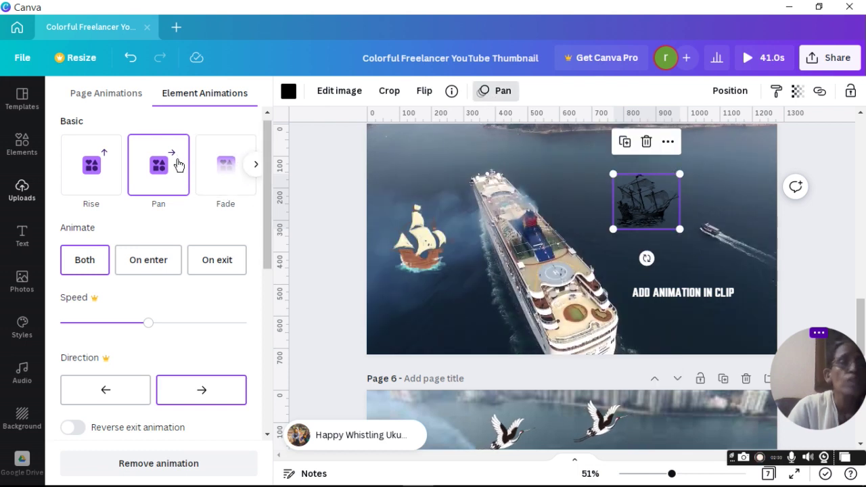
mouse_move(95, 169)
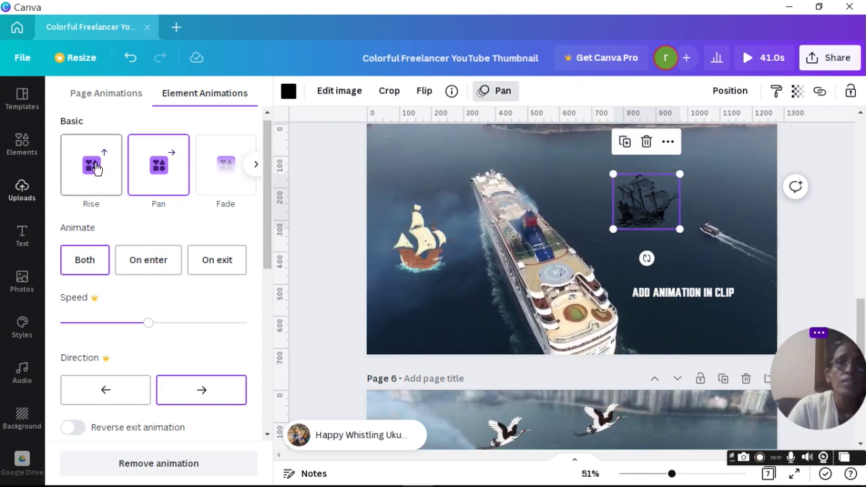
click(95, 169)
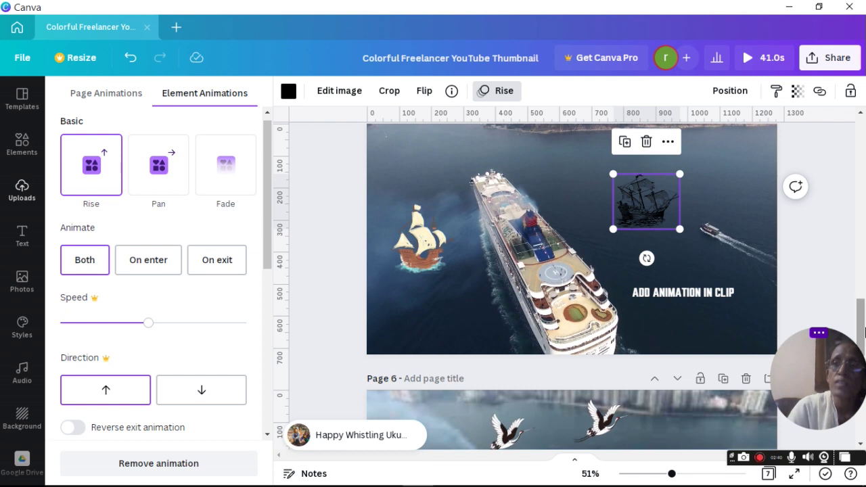
Step: Look at the flying birds on page 6 and search the uploads for "bird animated"
scroll(863, 330, down, 3)
click(513, 336)
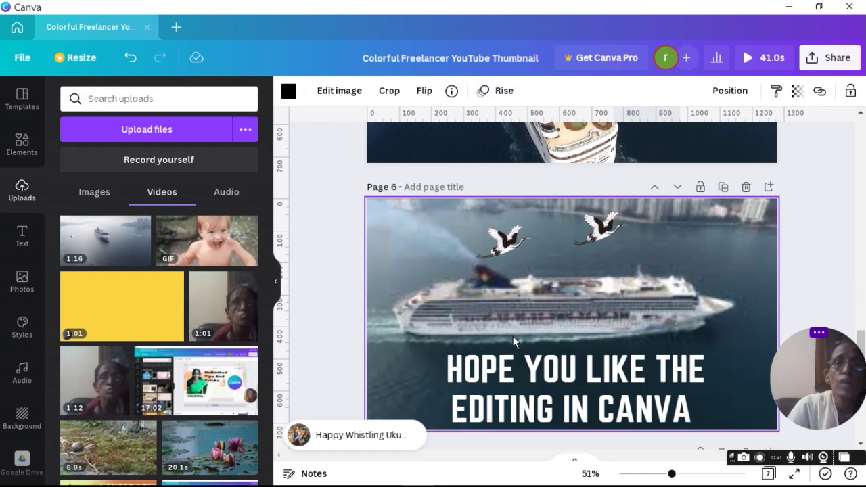
click(502, 242)
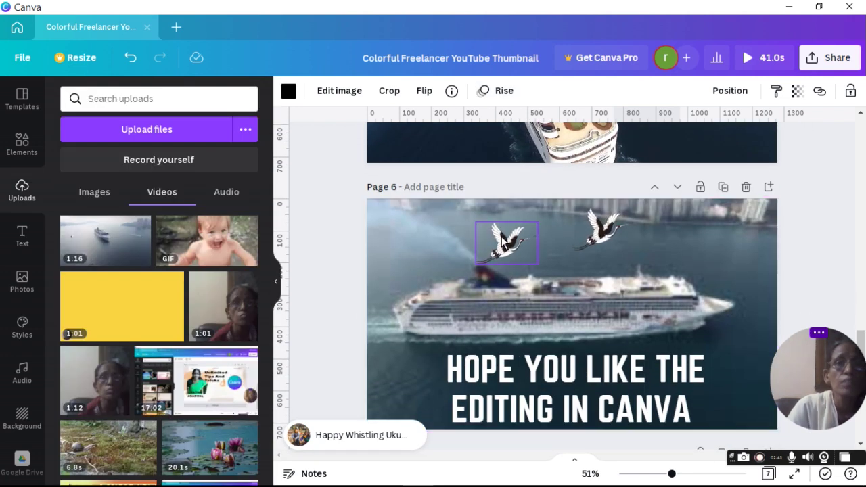
click(101, 100)
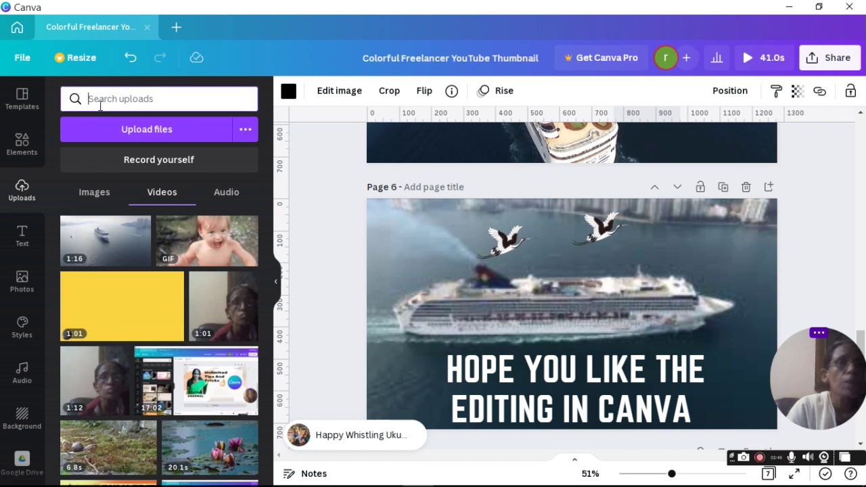
text(bird)
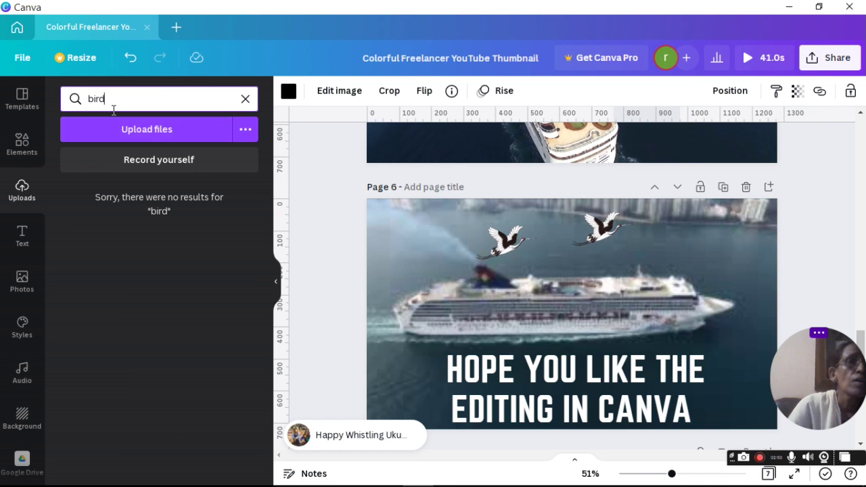
text( an)
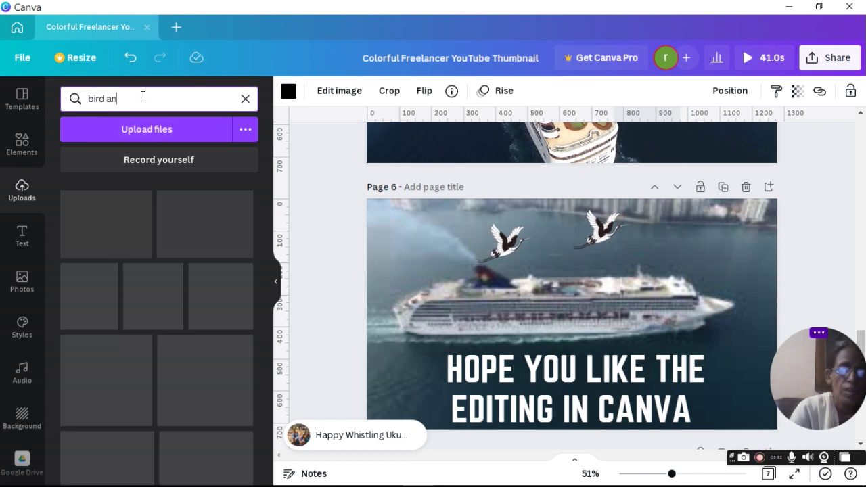
text(imated)
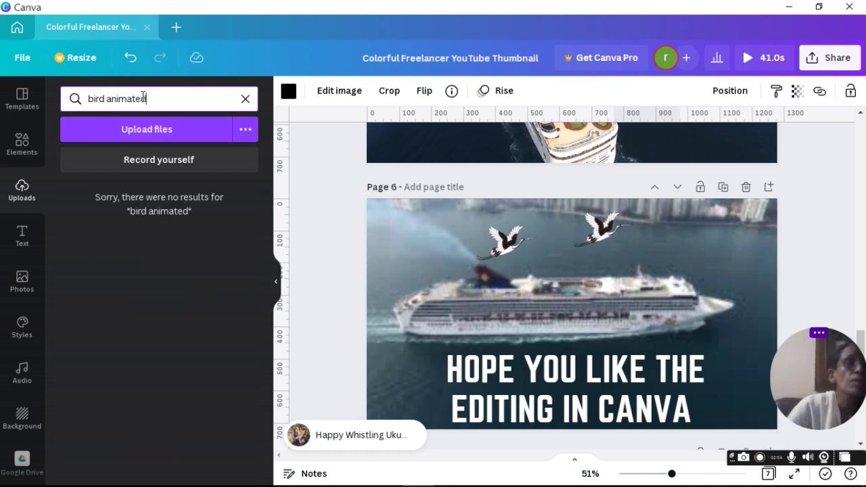
Step: Search GIPHY for "animated bird"
click(48, 414)
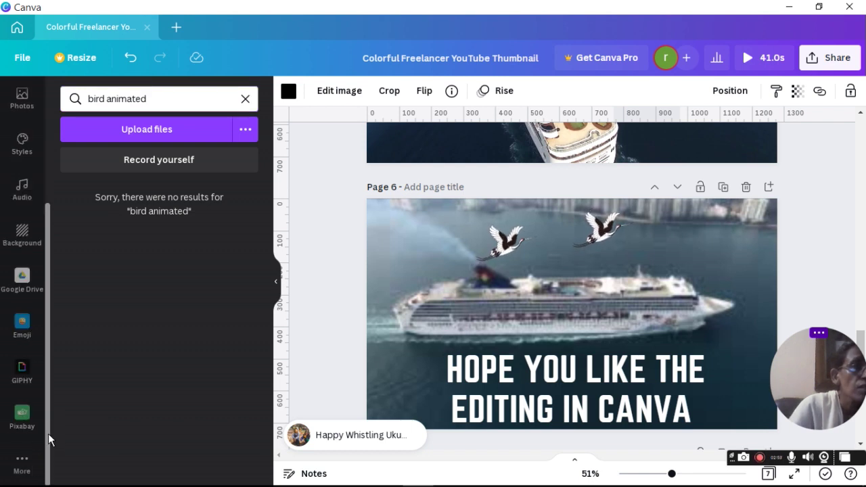
click(26, 369)
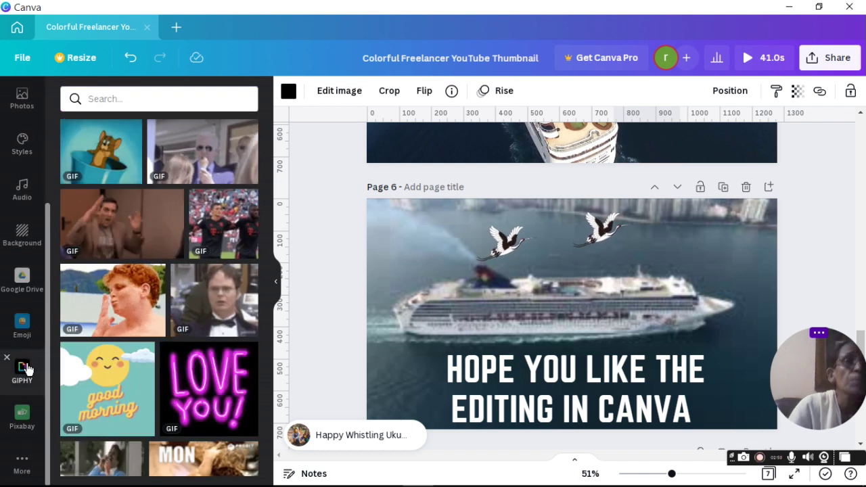
click(113, 99)
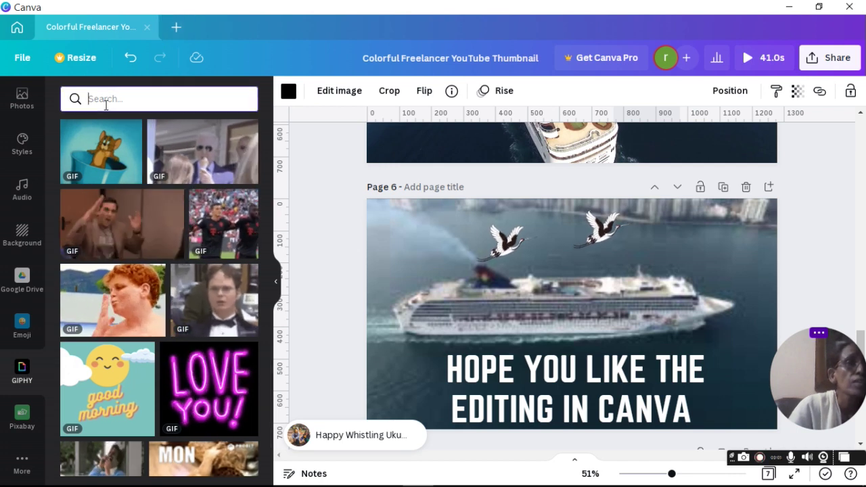
text(anima)
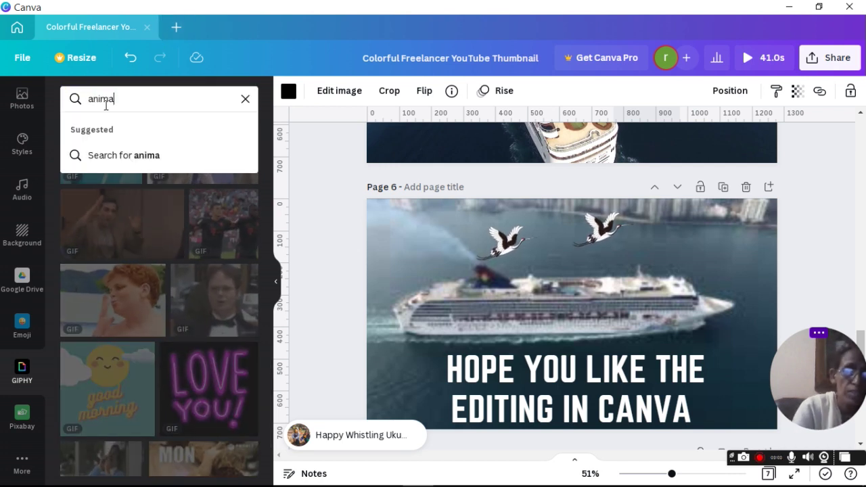
text(ted bird)
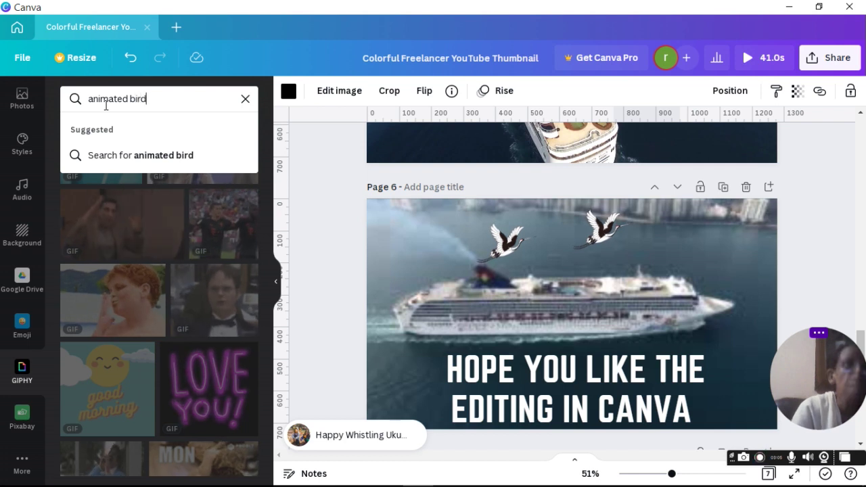
key(Return)
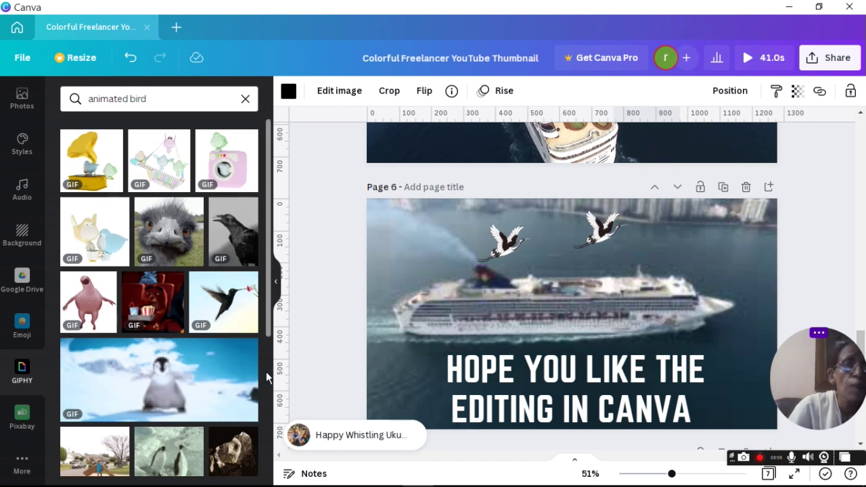
Step: Look through the GIPHY bird results for an animated bird that suits page 6
scroll(265, 371, down, 3)
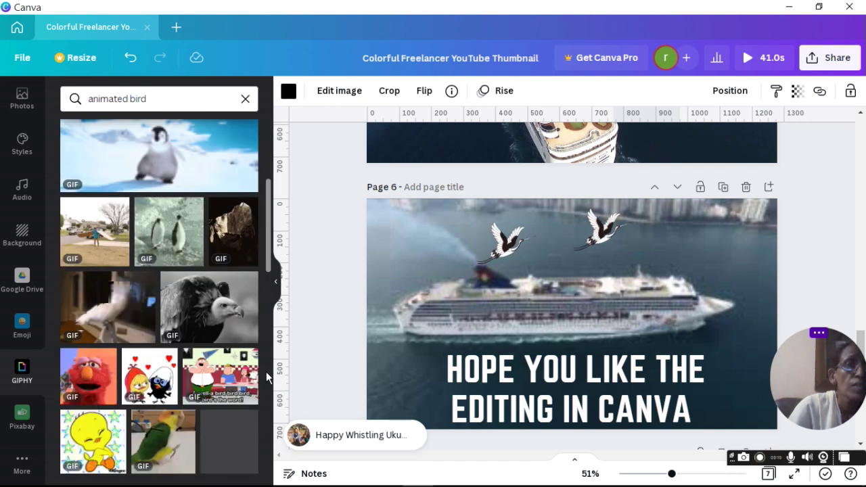
scroll(266, 371, down, 4)
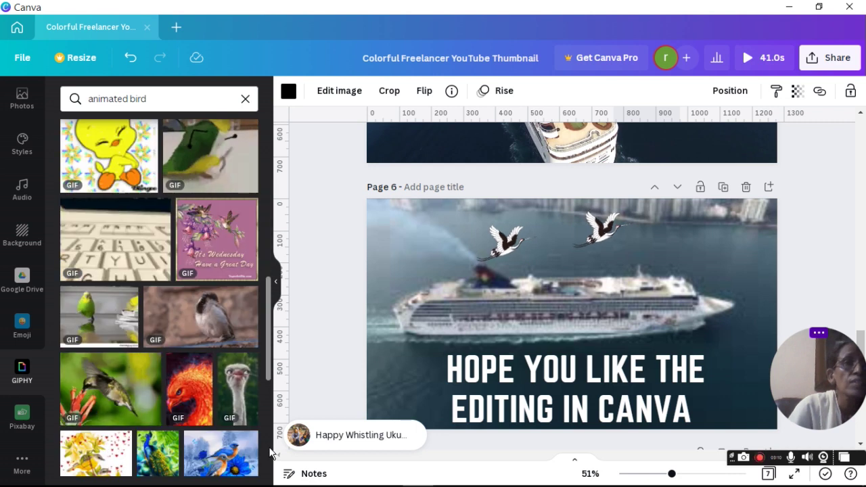
scroll(270, 452, down, 4)
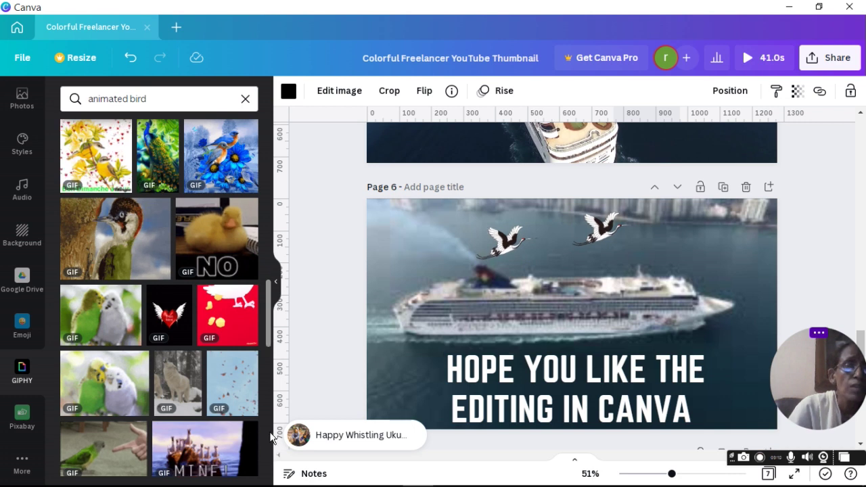
scroll(269, 437, down, 5)
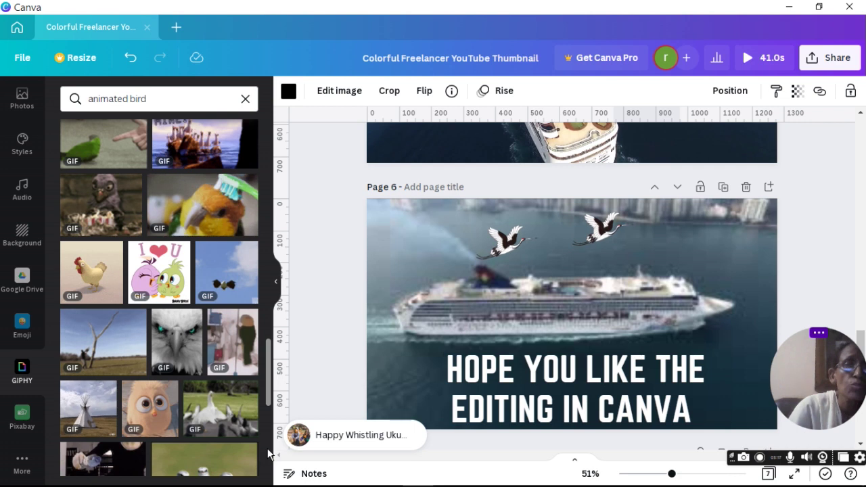
scroll(269, 454, down, 5)
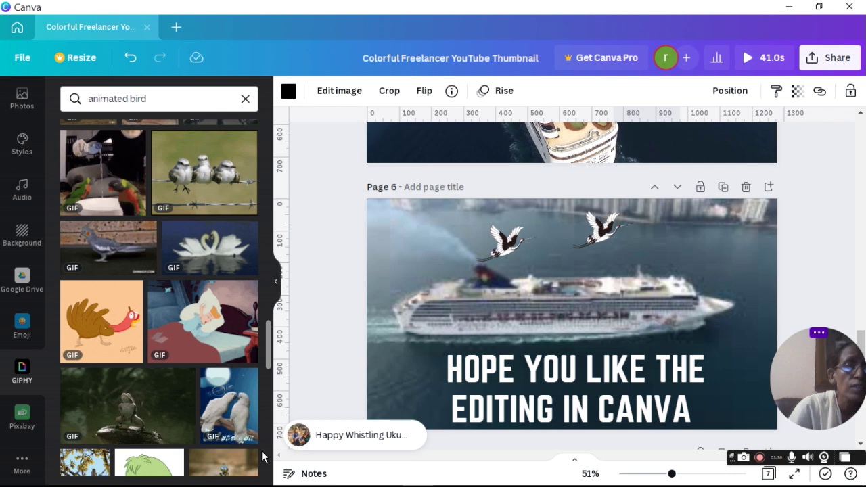
key(Escape)
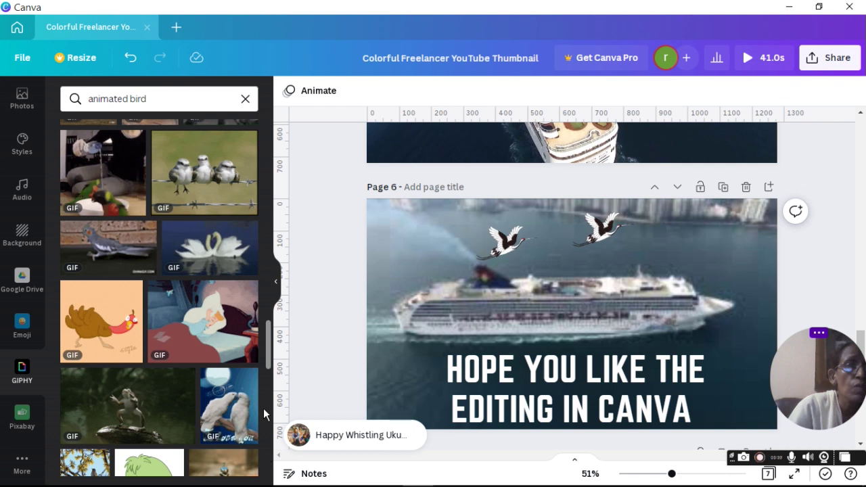
scroll(263, 408, down, 5)
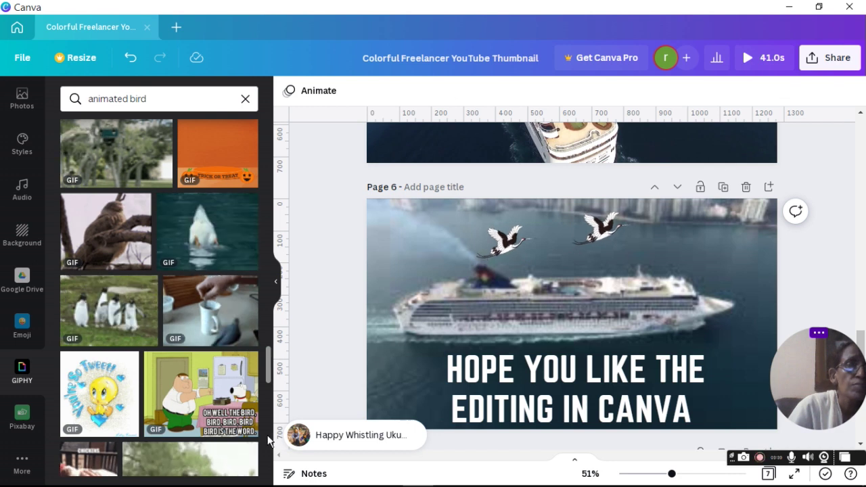
scroll(268, 441, down, 5)
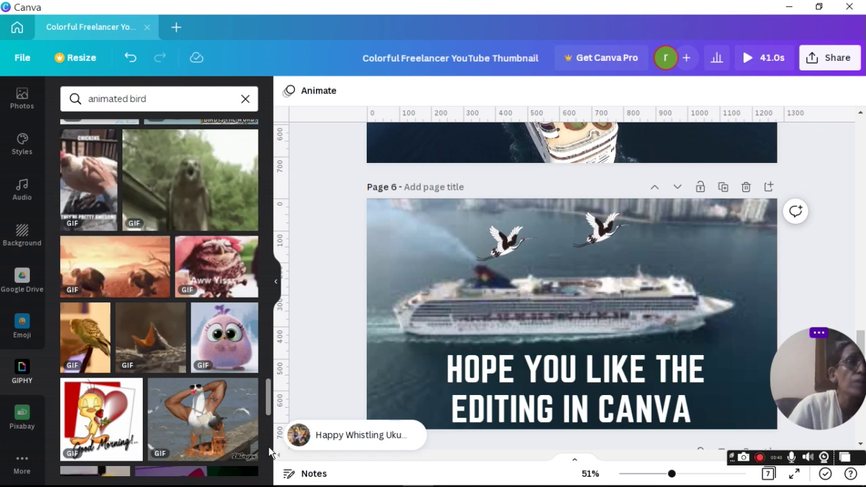
scroll(267, 452, down, 5)
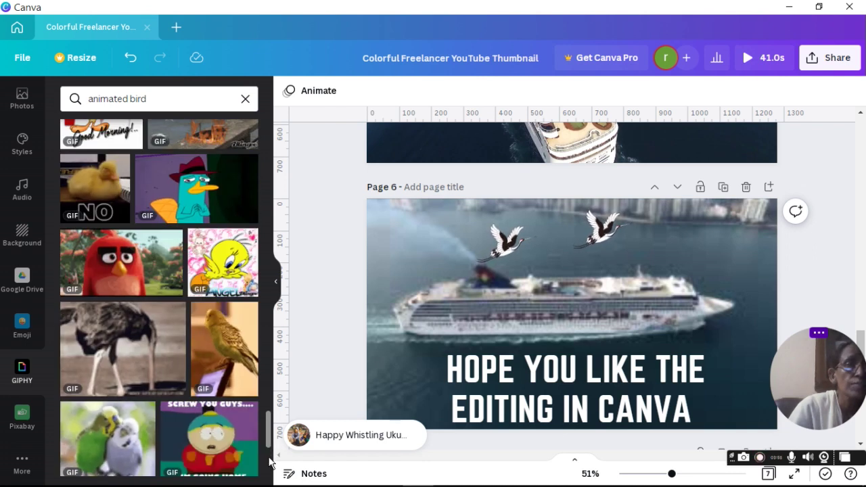
scroll(269, 467, down, 4)
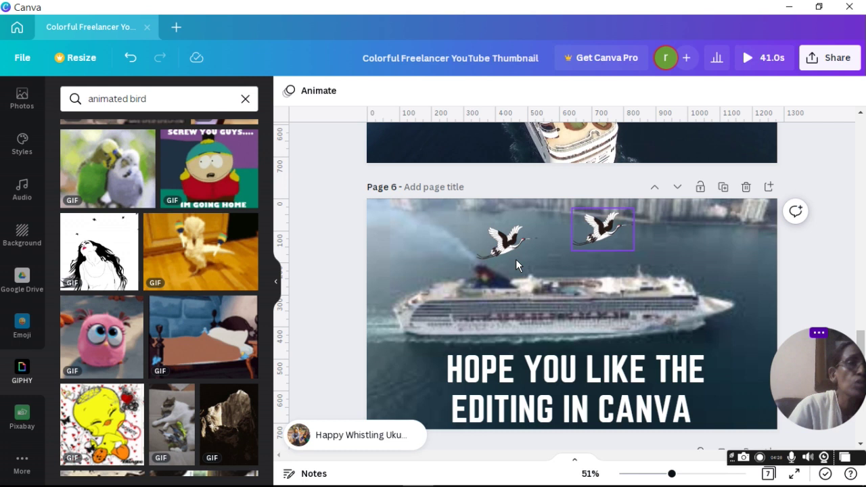
Step: Search Pixabay for "animated bird" and look through the bird images it offers
click(28, 419)
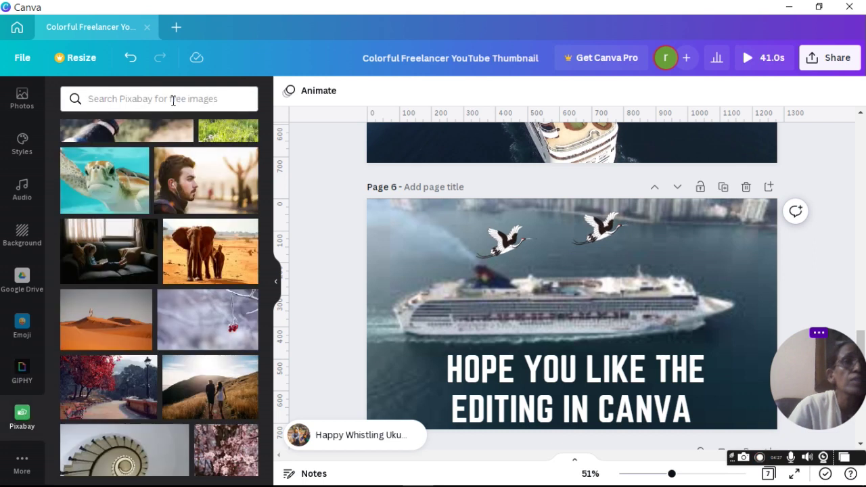
click(173, 100)
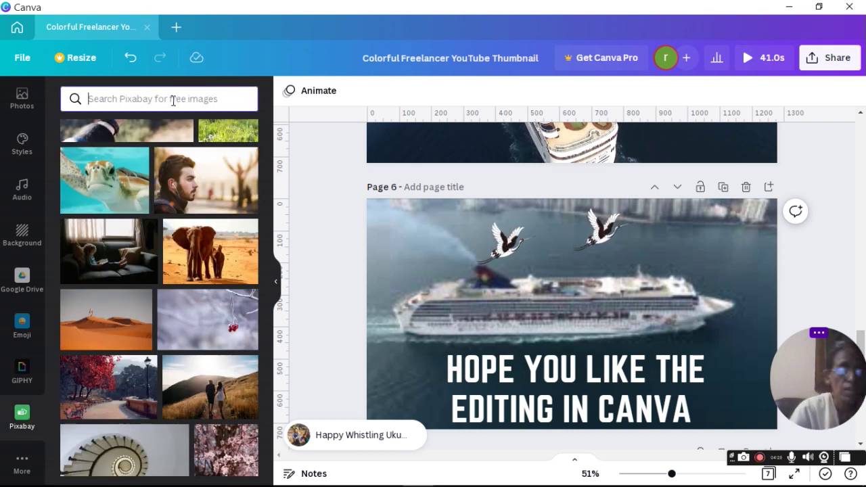
text(animate)
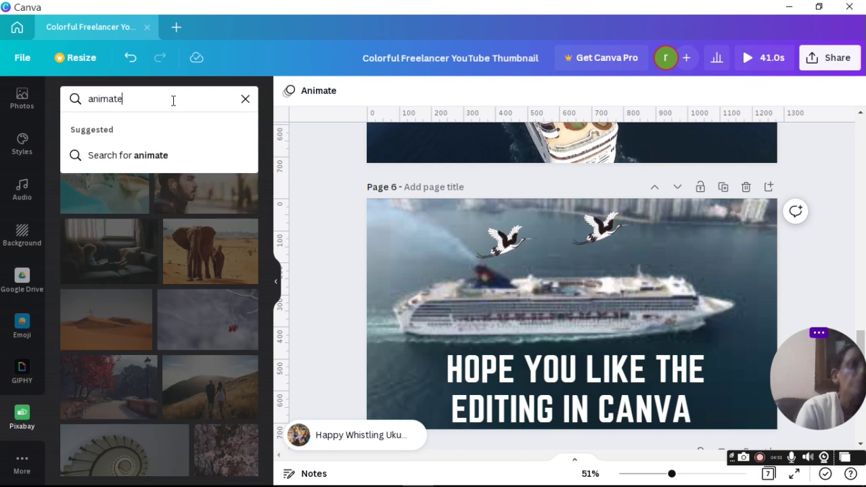
text(d bird)
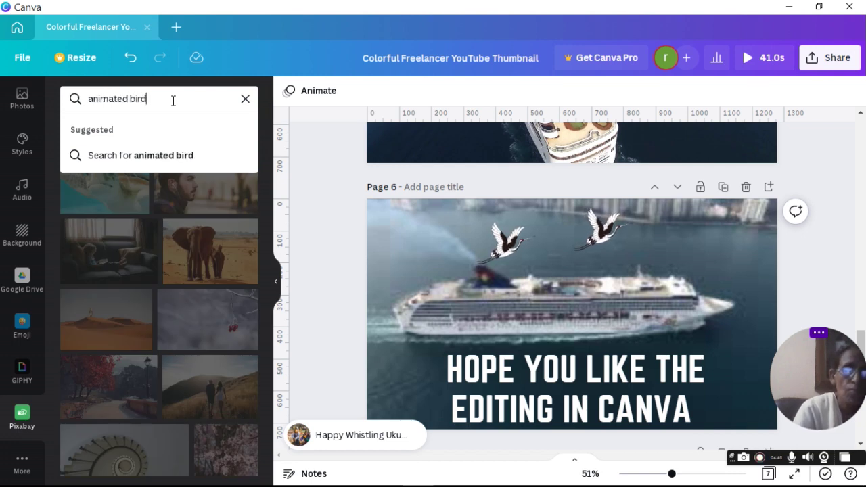
key(Return)
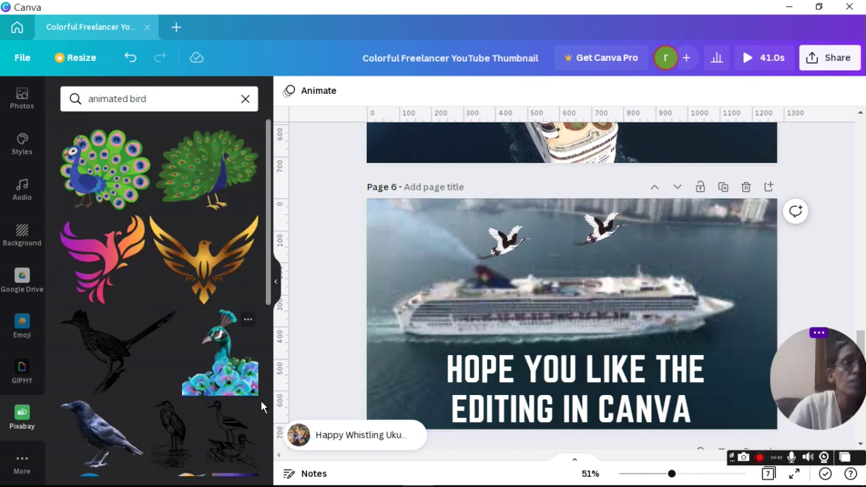
scroll(266, 415, down, 5)
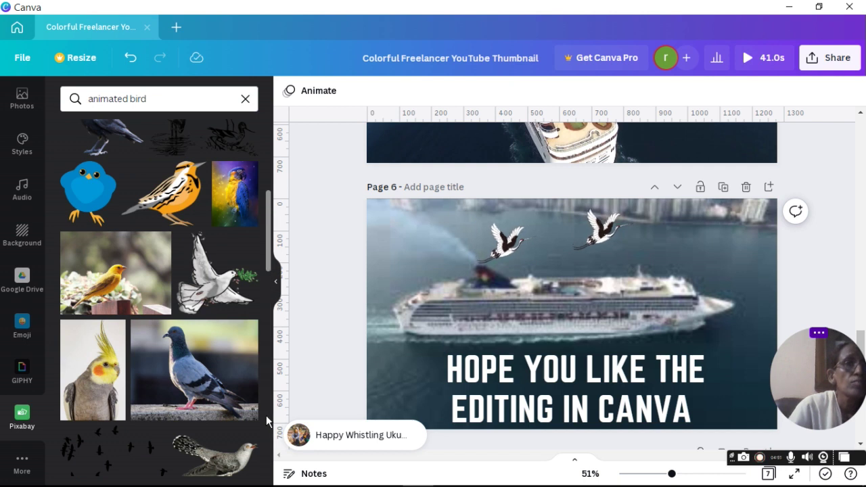
scroll(266, 416, down, 5)
scroll(265, 415, down, 5)
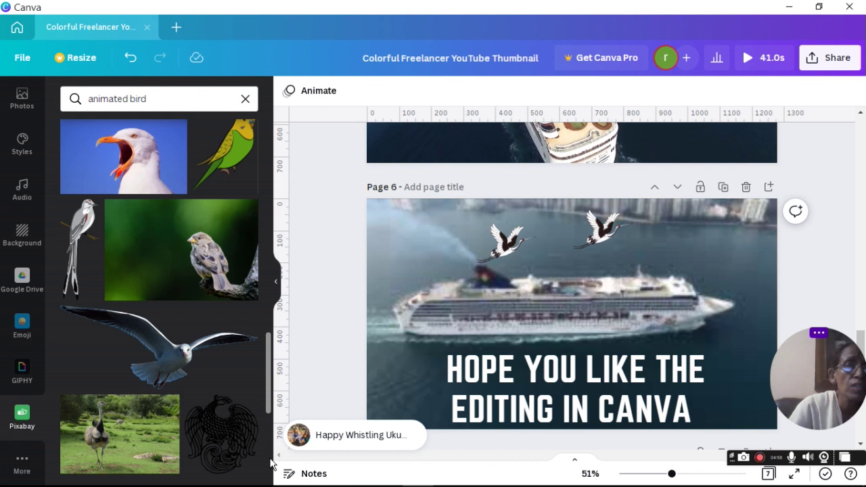
scroll(268, 461, down, 5)
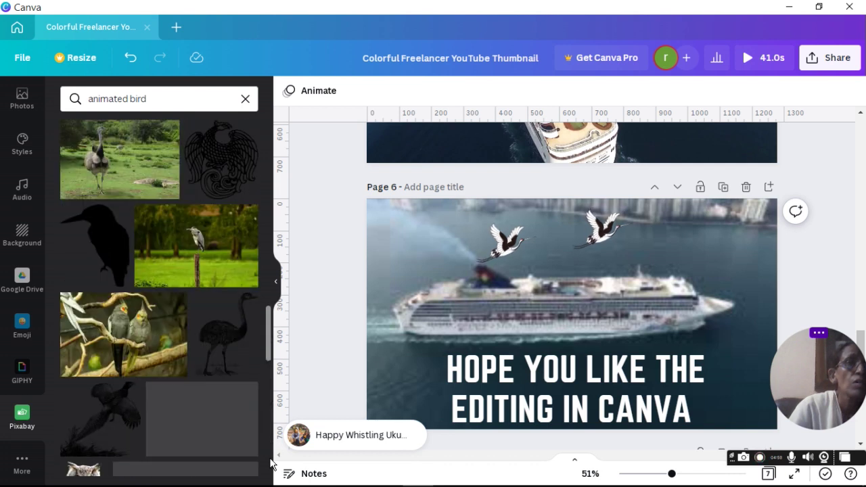
scroll(266, 416, down, 5)
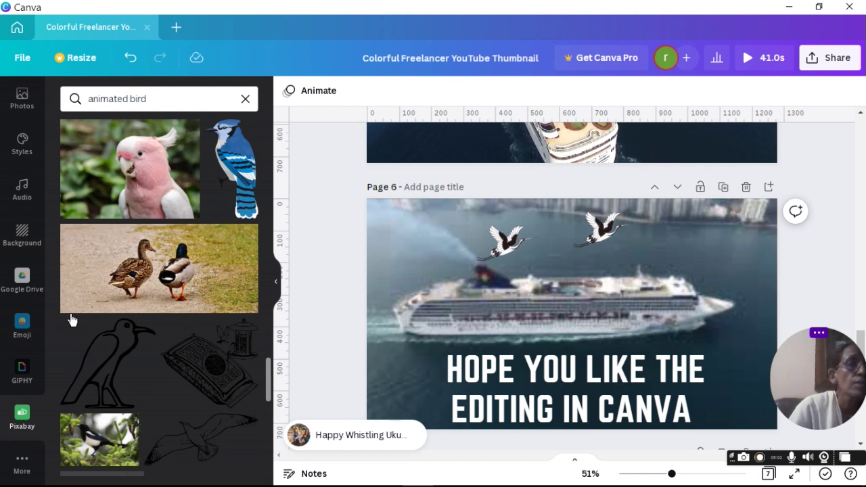
Step: Return to the "animated bird" GIFs in GIPHY and add the pink flamingo GIF to page 6
click(23, 469)
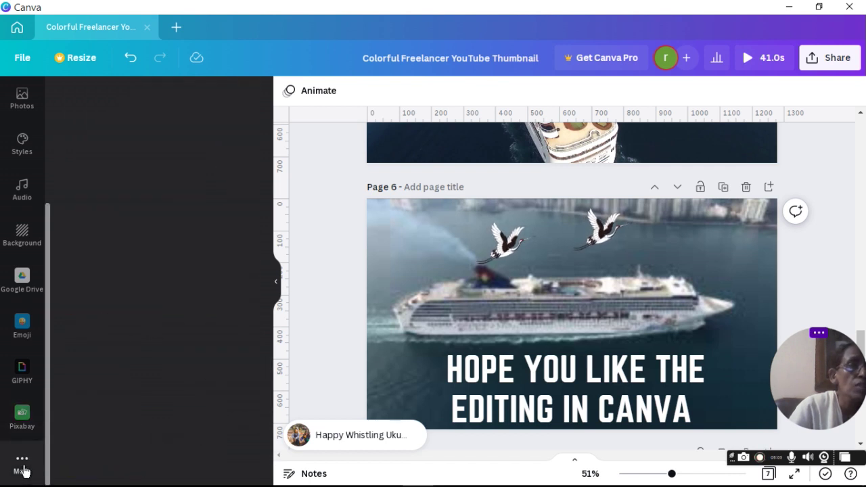
click(23, 374)
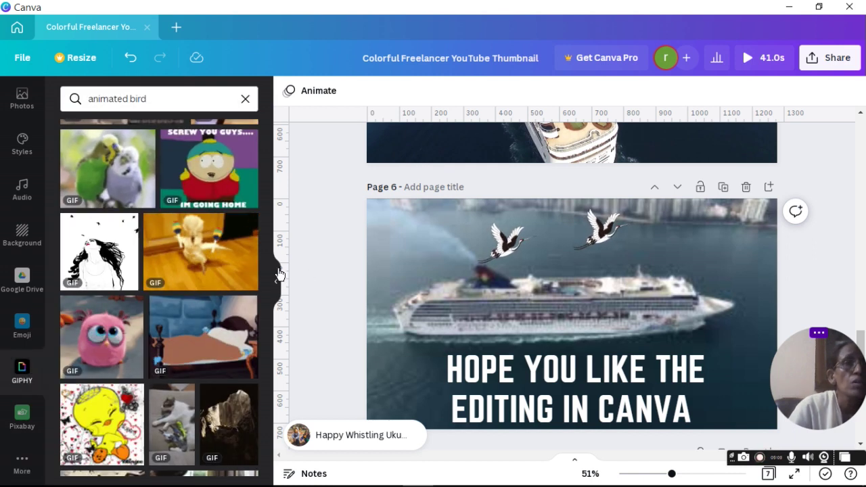
click(161, 90)
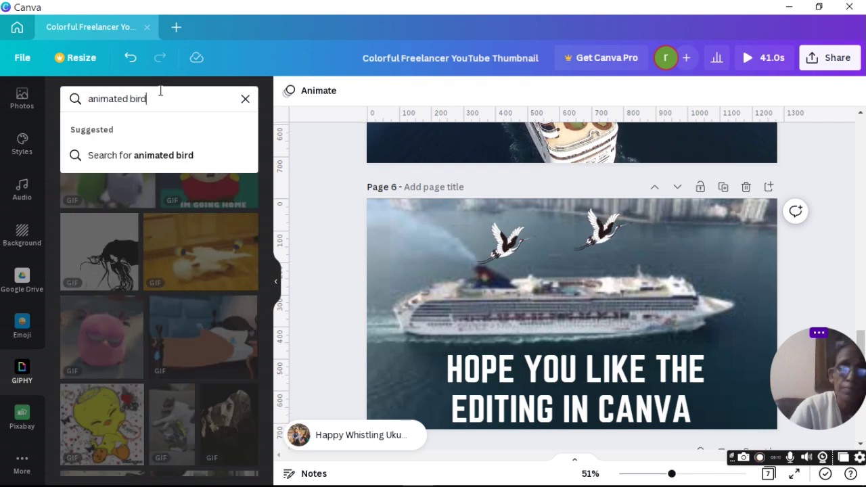
key(Return)
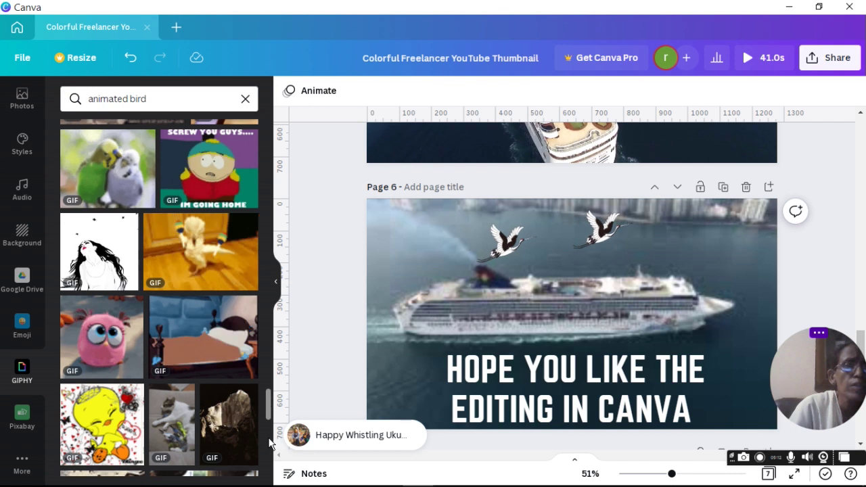
scroll(268, 443, down, 4)
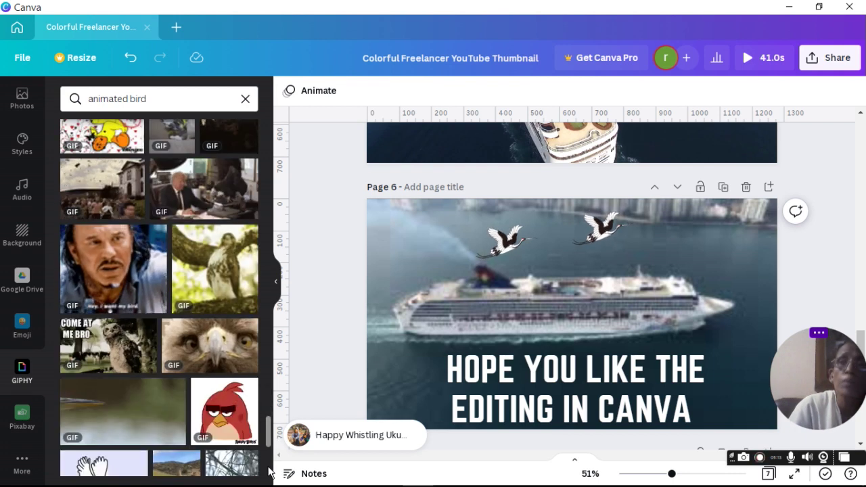
scroll(268, 472, down, 5)
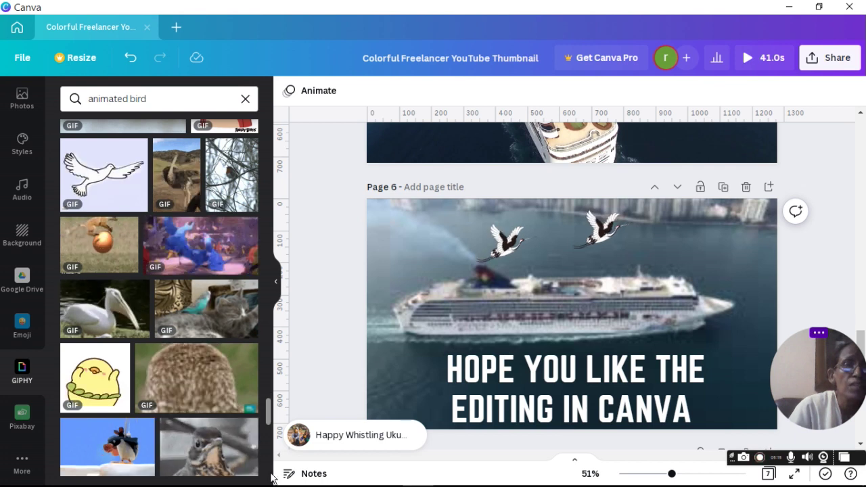
scroll(271, 477, down, 5)
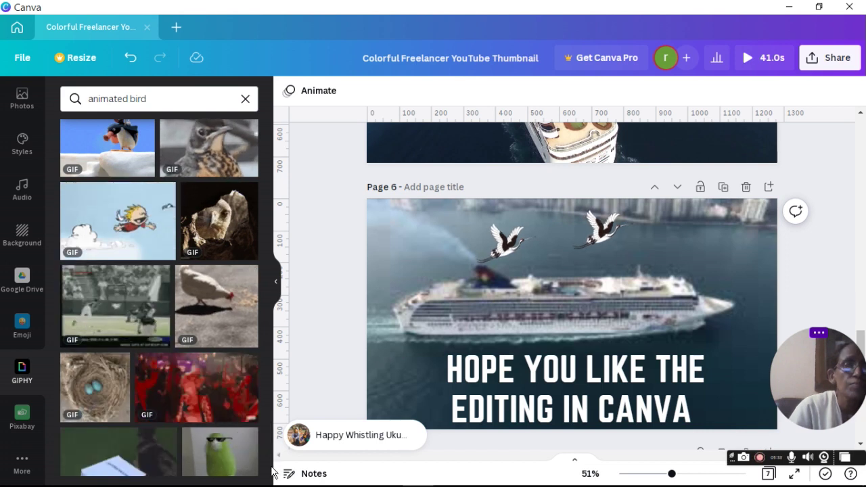
scroll(270, 476, down, 3)
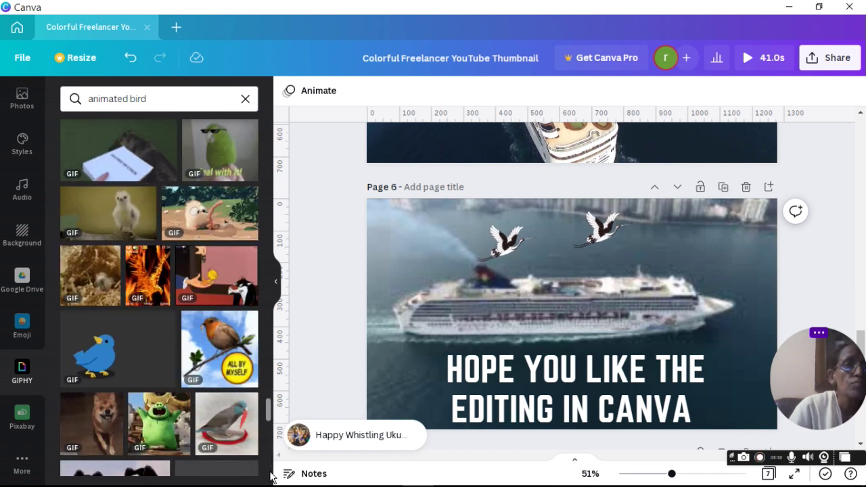
scroll(272, 477, down, 3)
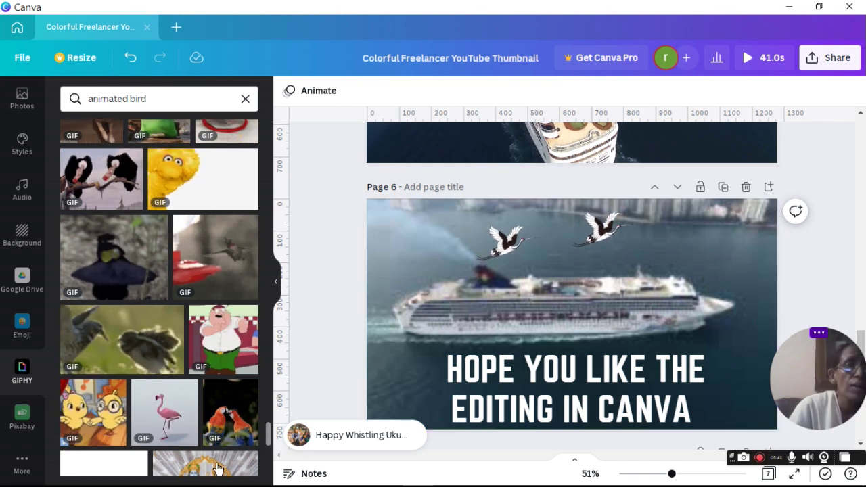
click(170, 430)
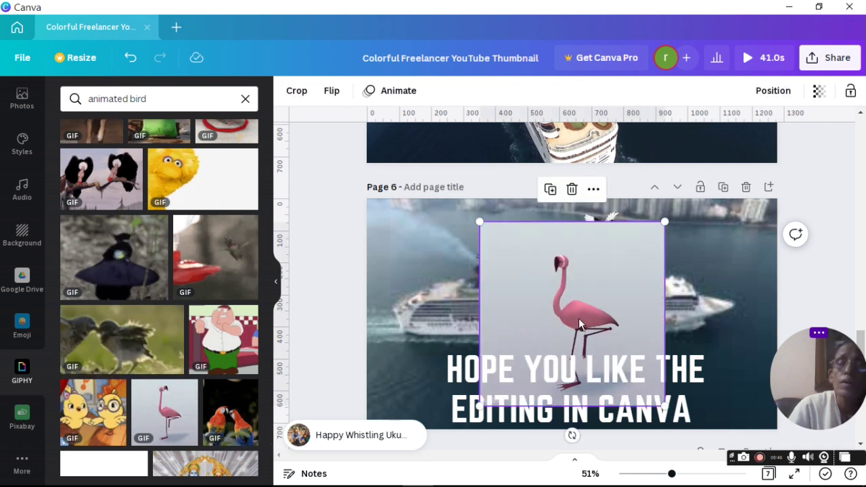
Step: Shrink the flamingo GIF on page 6, try it beside the flying cranes, and delete it
drag(480, 222, 630, 299)
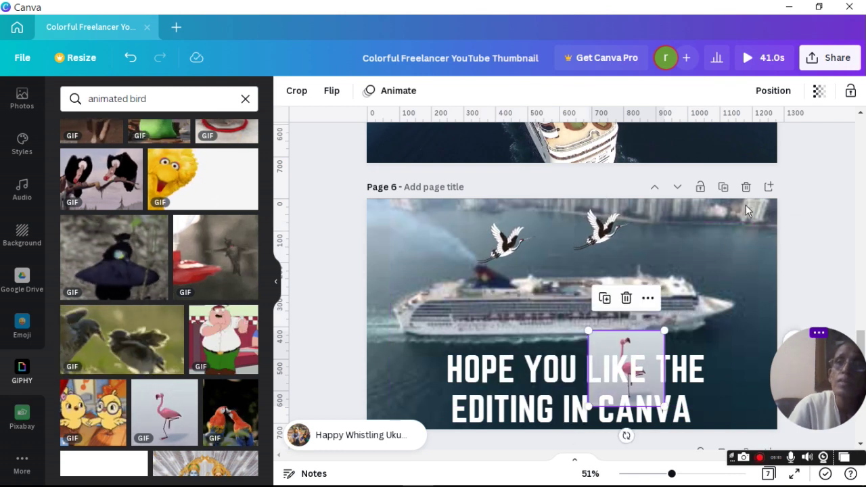
right_click(745, 205)
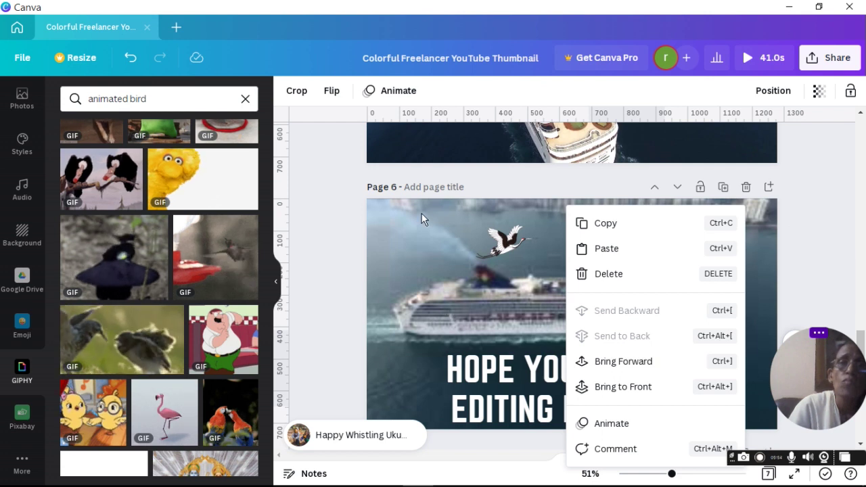
key(Escape)
click(631, 337)
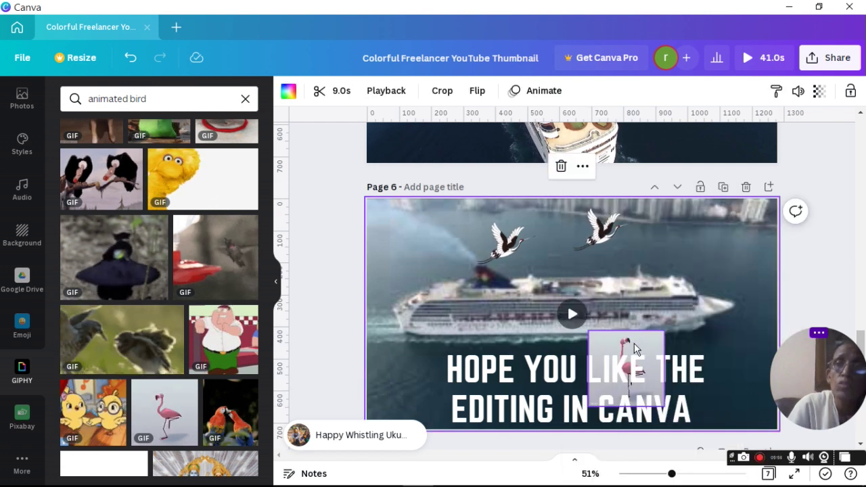
drag(634, 342, 772, 183)
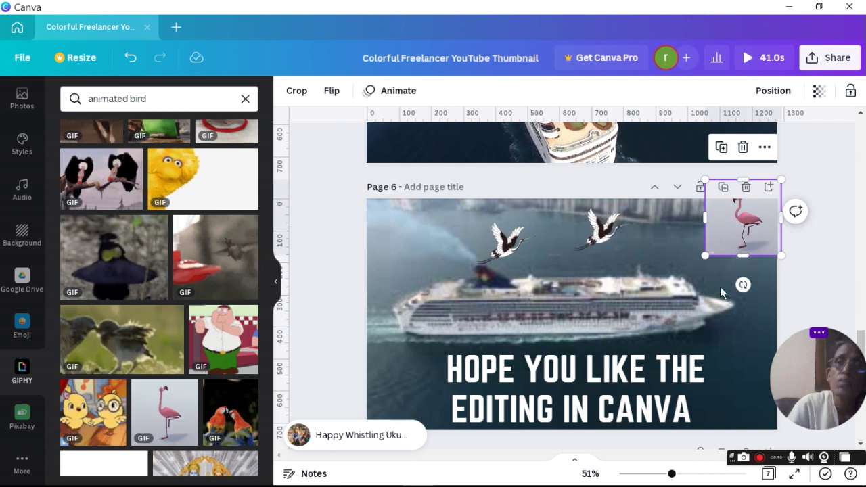
drag(760, 227, 673, 269)
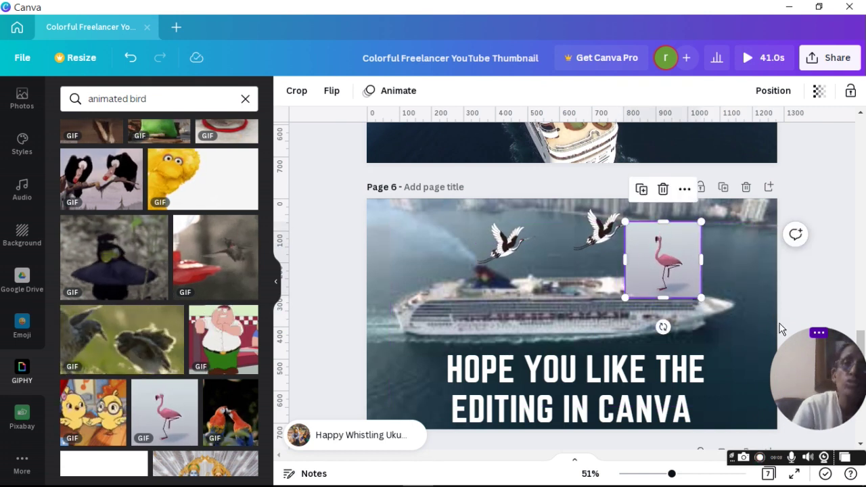
key(Delete)
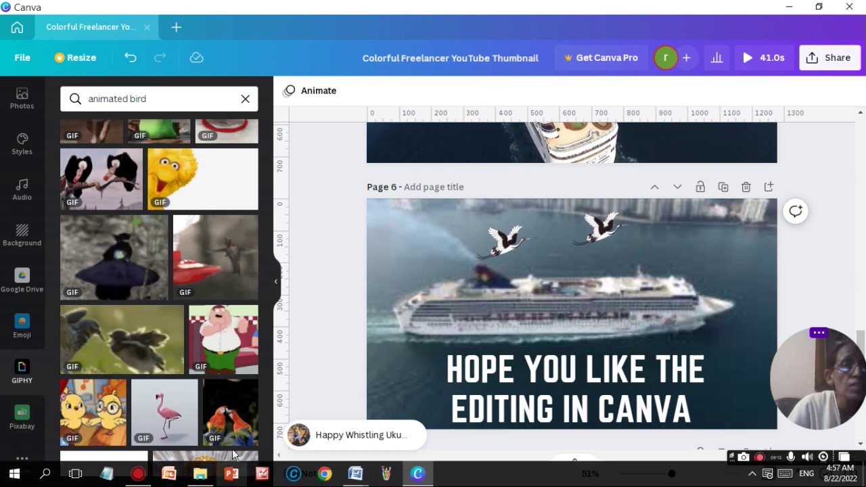
Step: Try the black-and-white flock of flying birds GIF on page 6 at transparency 43, and remove it
click(268, 460)
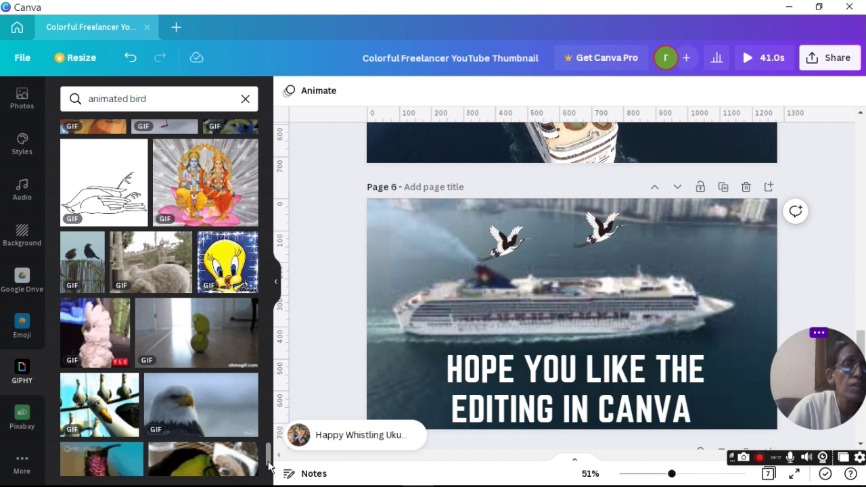
drag(268, 464, 262, 485)
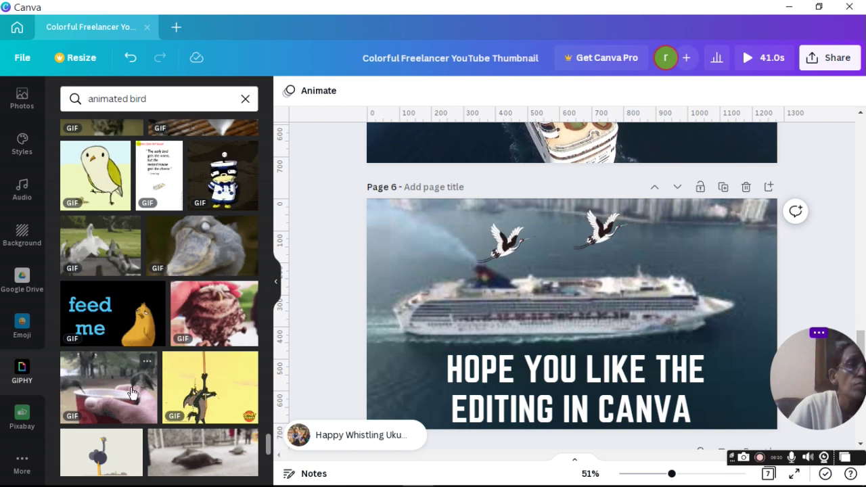
scroll(269, 476, down, 5)
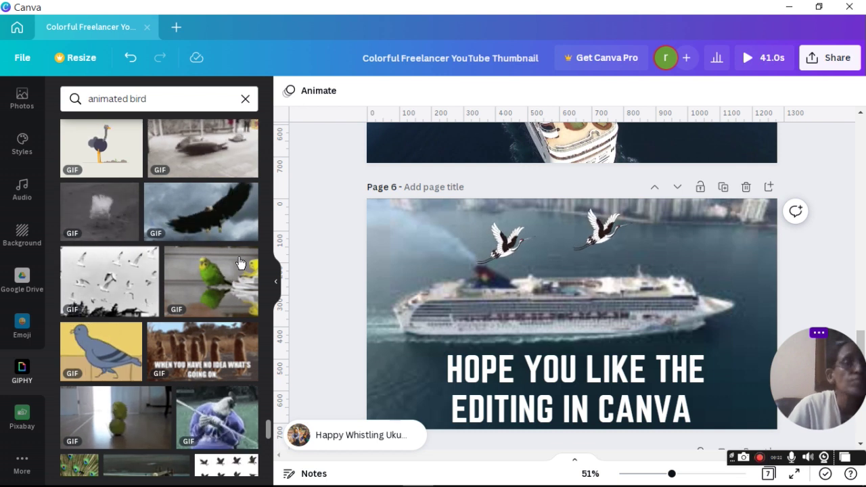
click(131, 290)
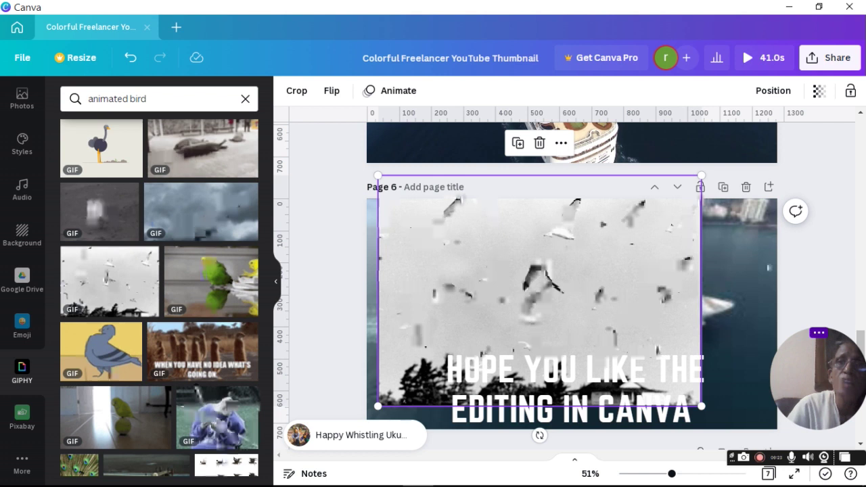
drag(811, 142, 742, 157)
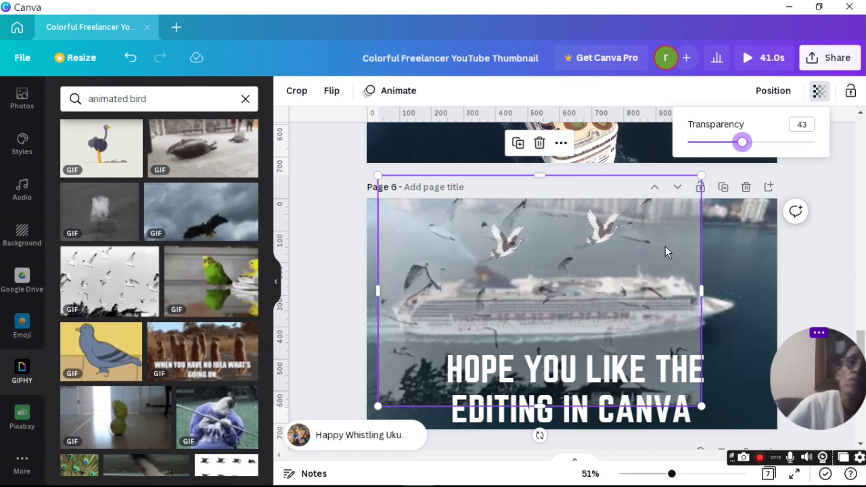
click(716, 227)
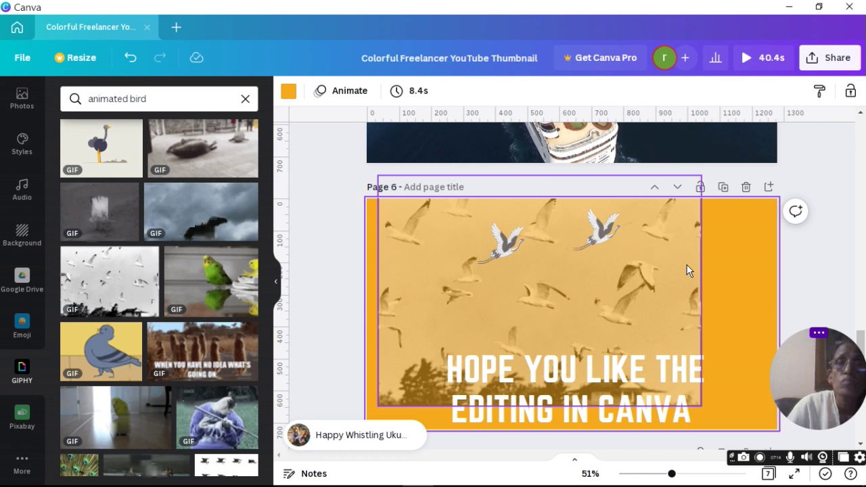
drag(686, 271, 267, 467)
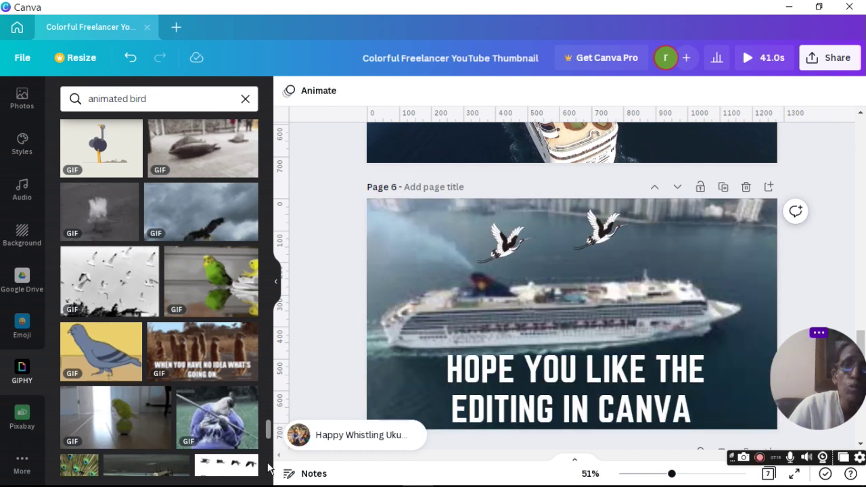
Step: Look further through the "animated bird" GIFs in GIPHY
scroll(268, 467, down, 5)
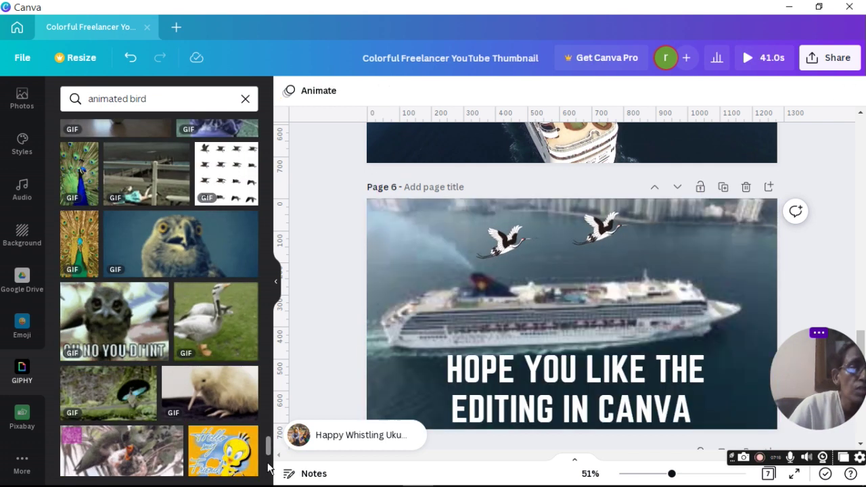
scroll(268, 466, down, 5)
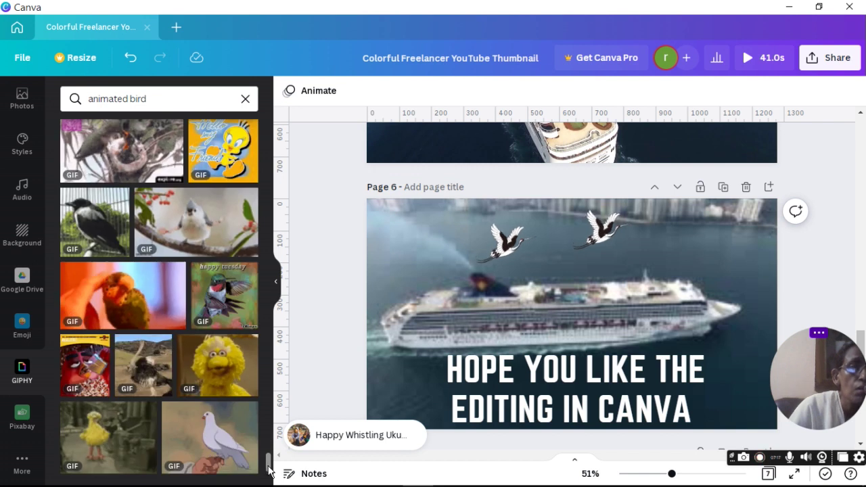
scroll(268, 467, down, 1)
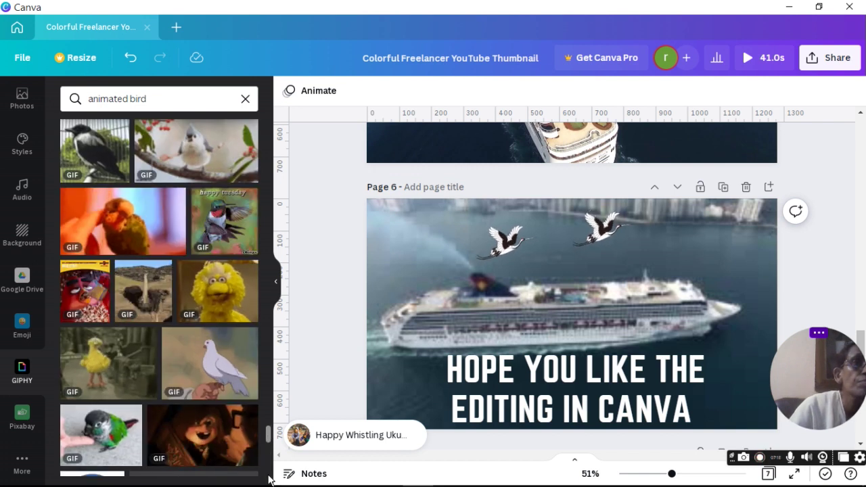
scroll(267, 474, down, 10)
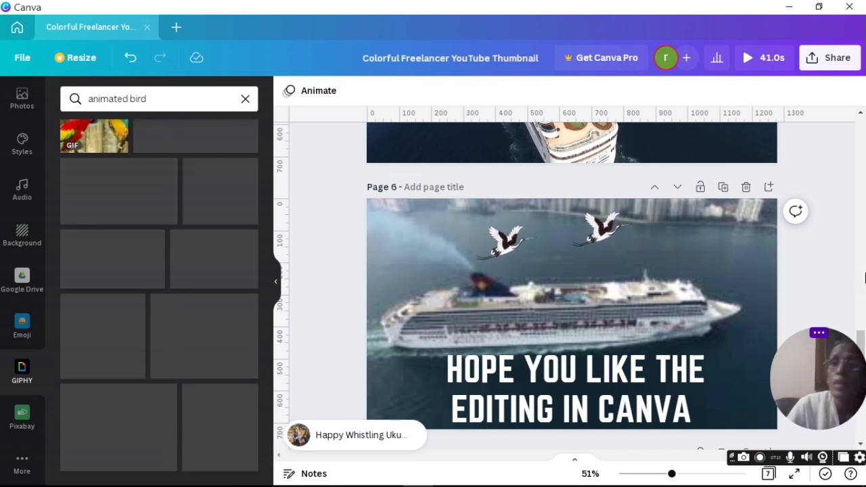
Step: Review the video's pages, from the topic list on page 2 through the closing slide on page 7
scroll(864, 278, up, 5)
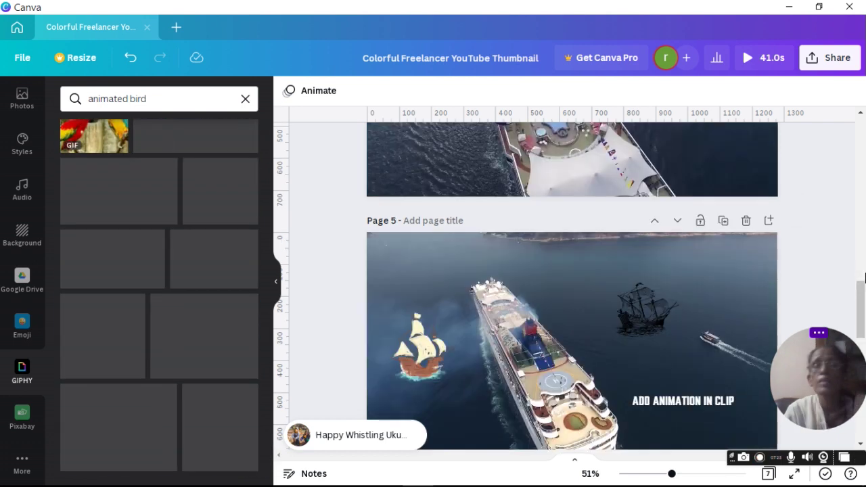
drag(860, 316, 860, 347)
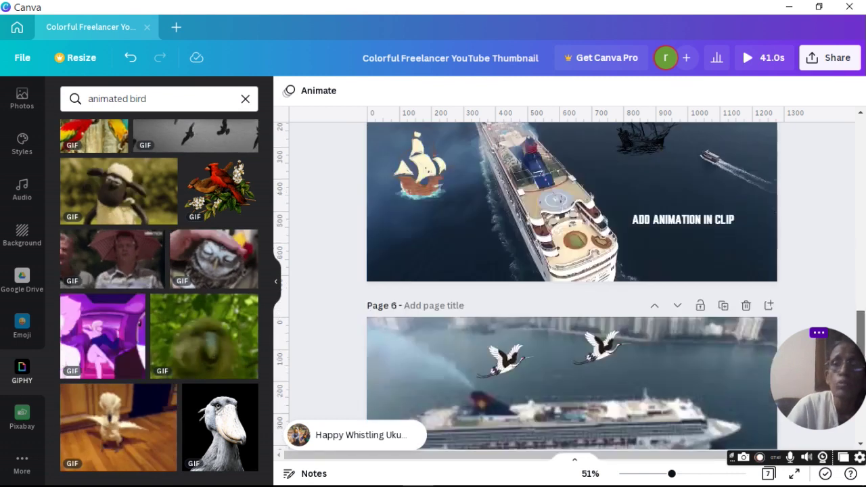
scroll(865, 290, up, 15)
scroll(864, 289, down, 3)
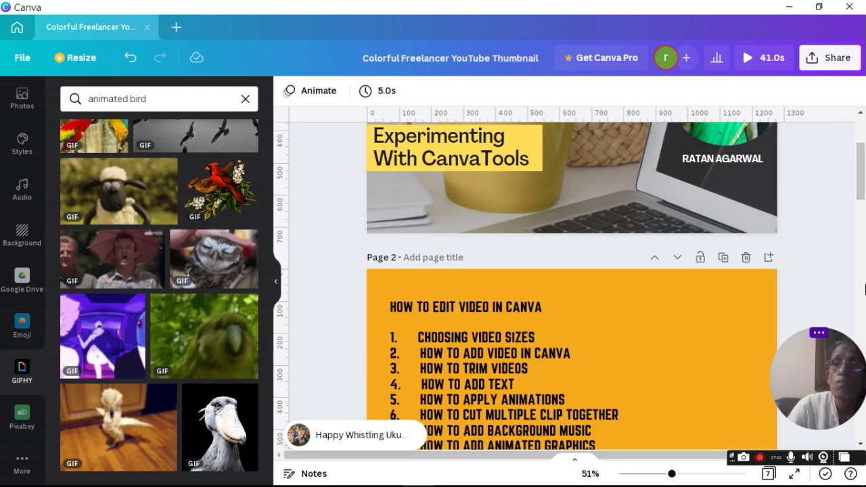
scroll(865, 289, down, 5)
scroll(864, 289, down, 6)
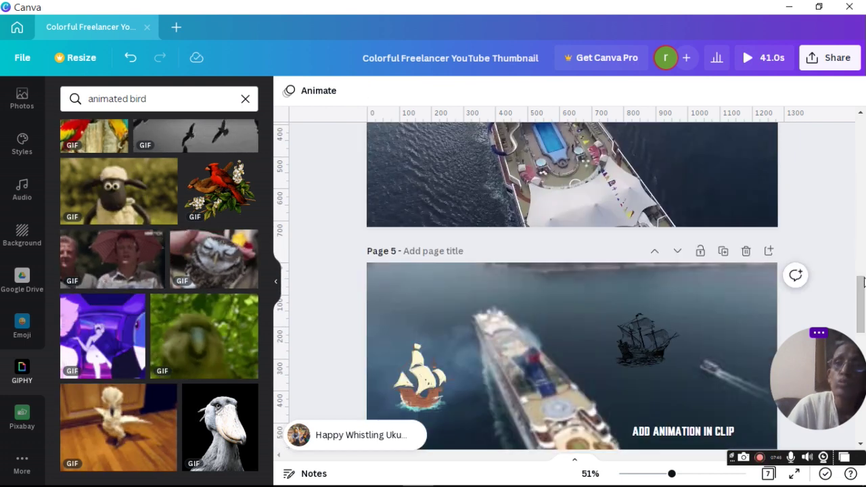
scroll(865, 223, up, 3)
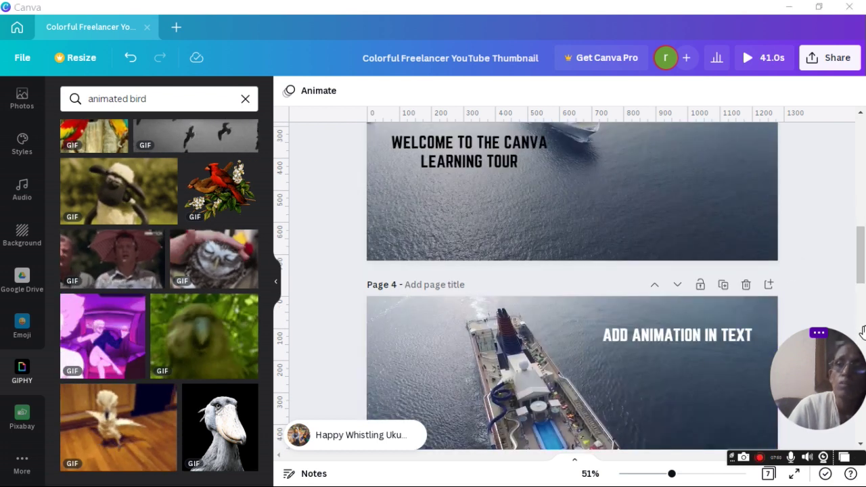
scroll(862, 331, down, 5)
scroll(862, 375, down, 5)
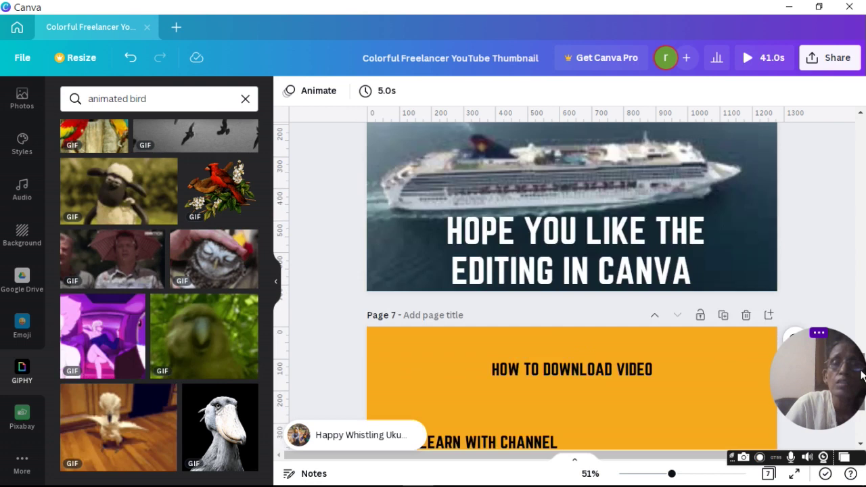
drag(863, 375, 862, 339)
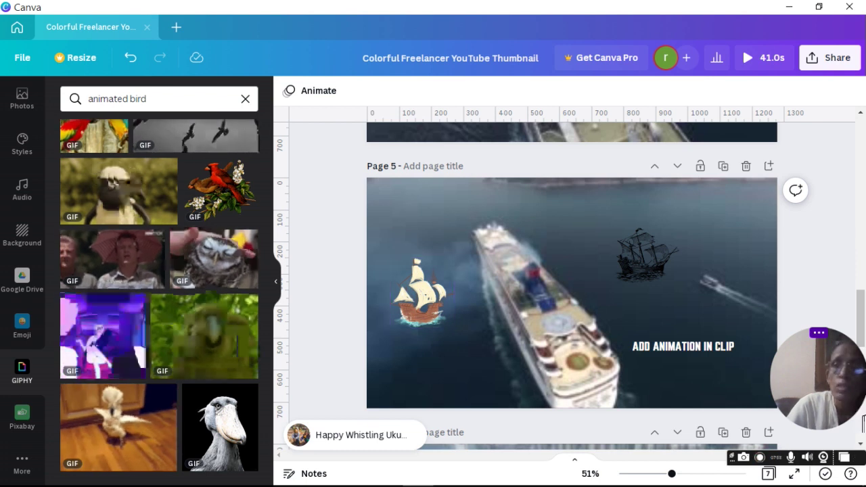
scroll(862, 423, down, 5)
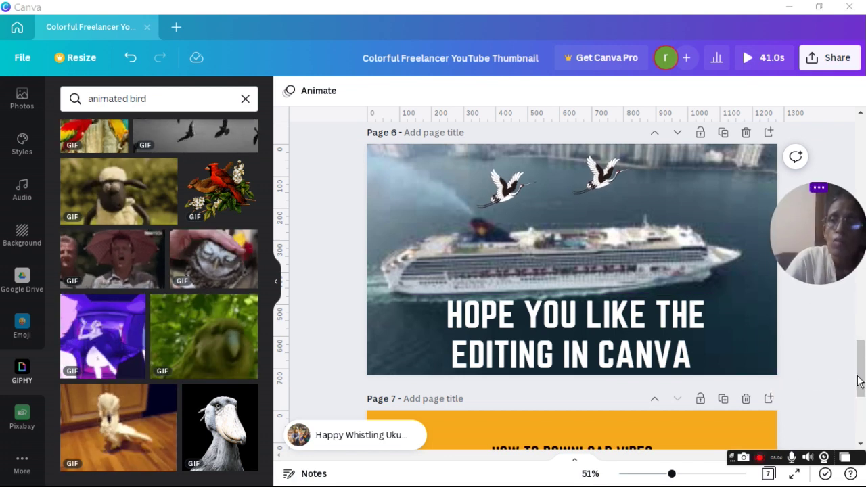
drag(857, 381, 859, 447)
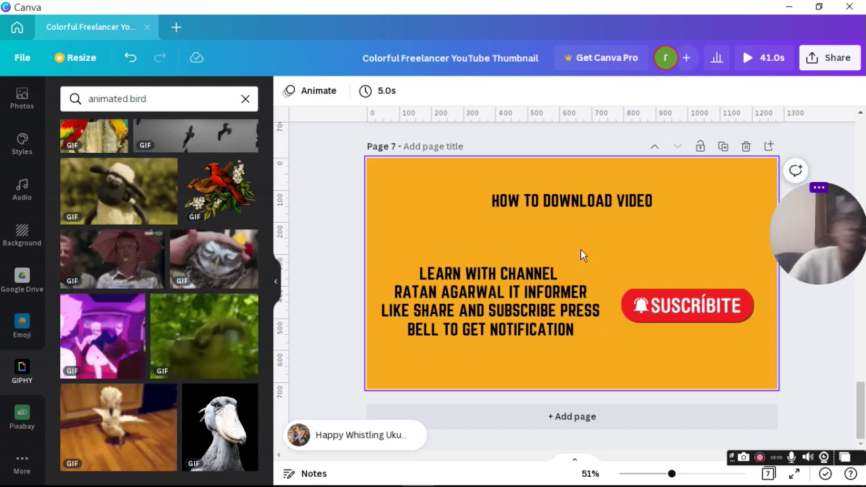
Step: Download all 7 pages of the design as an MP4 Video and dismiss the download progress display
click(828, 59)
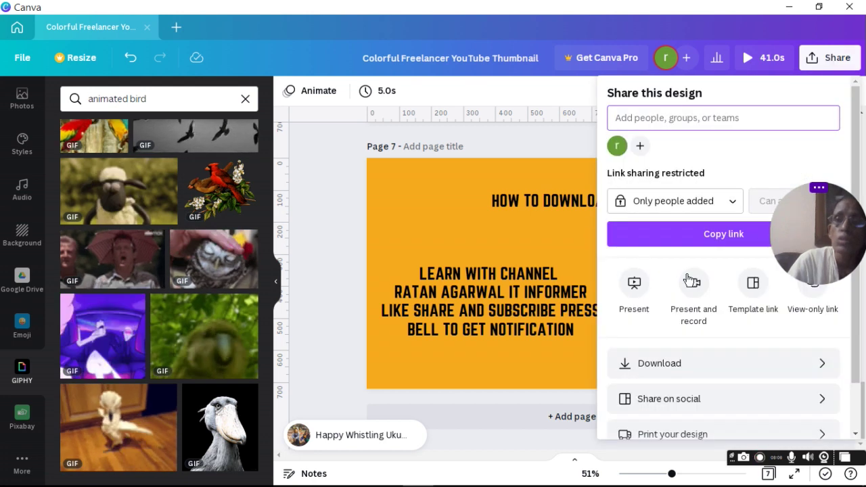
click(663, 363)
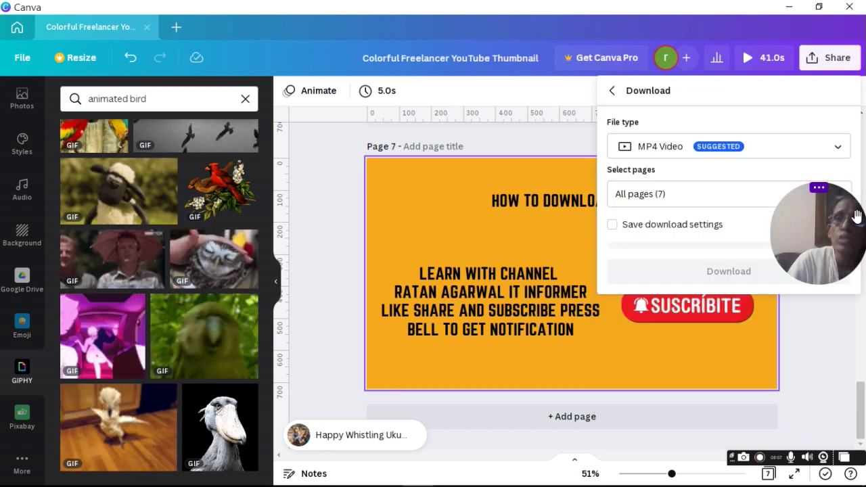
drag(856, 215, 856, 318)
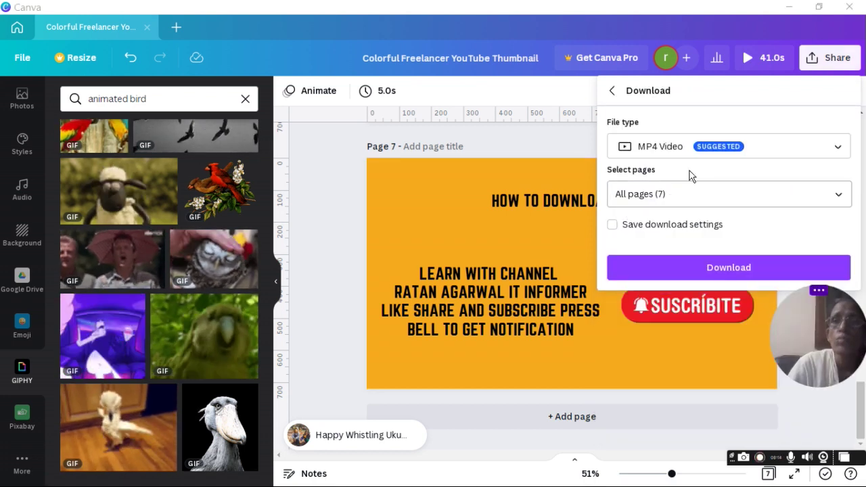
click(742, 269)
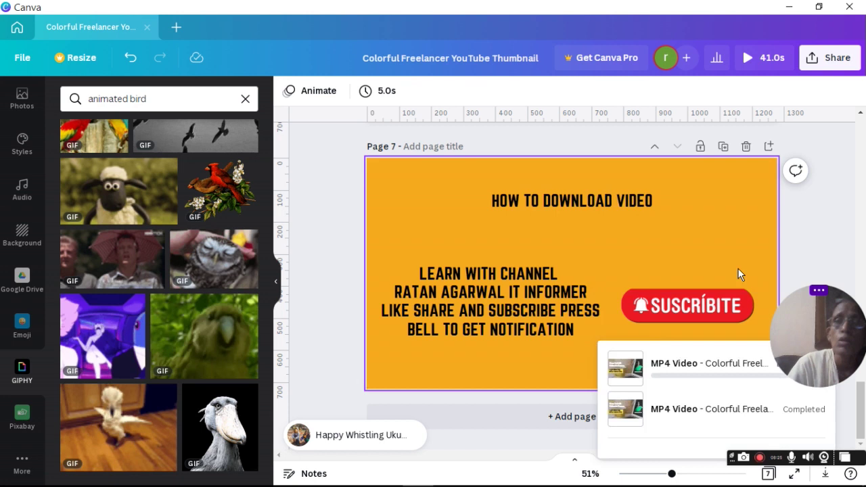
click(466, 355)
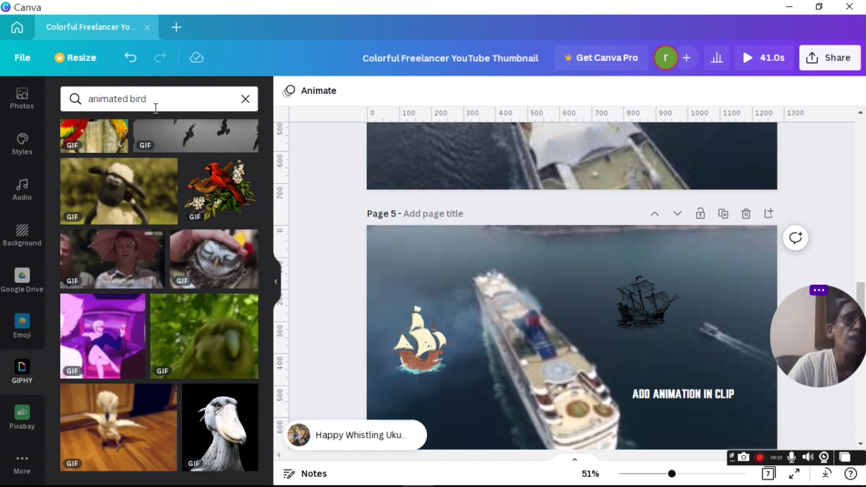
Step: Search GIPHY for "subscribe" and bring up page 7
click(155, 105)
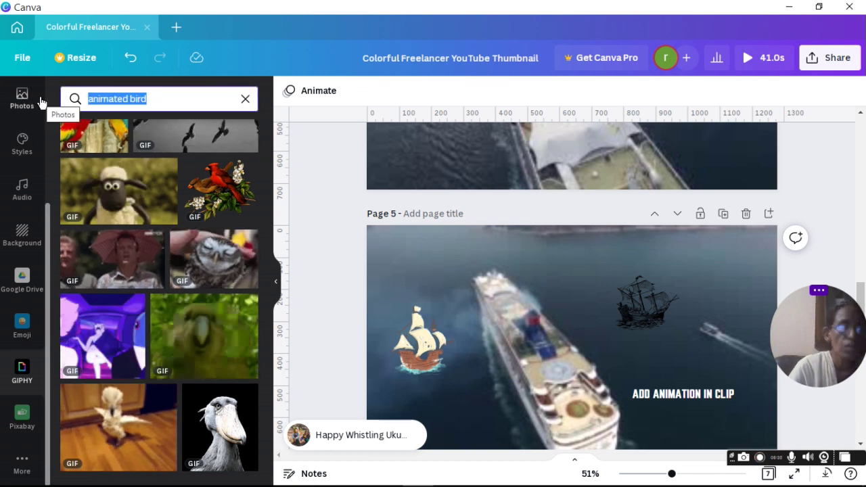
text(subs)
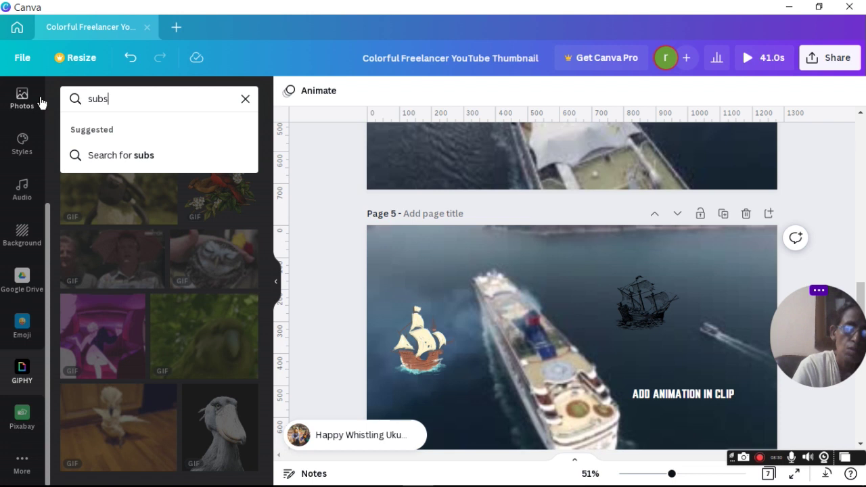
text(cribe)
key(Return)
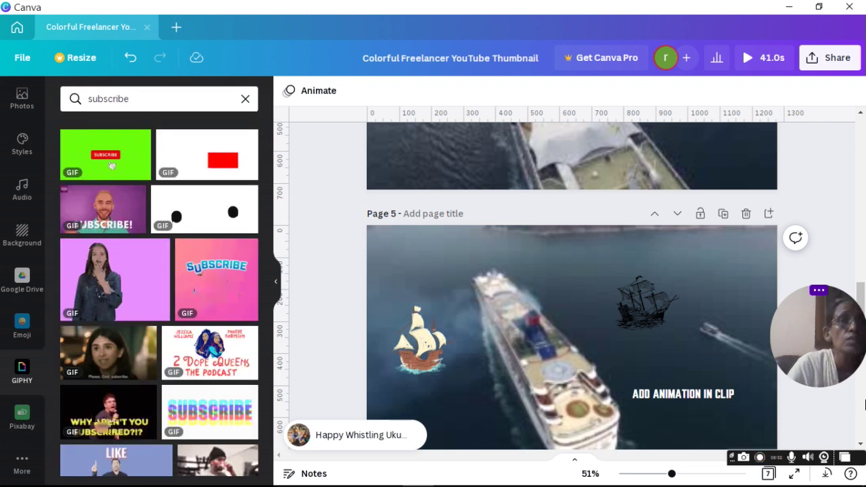
scroll(571, 305, down, 10)
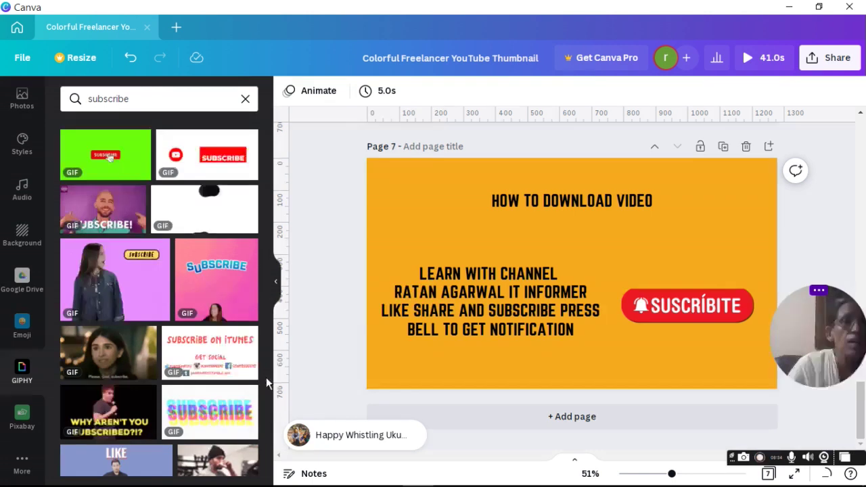